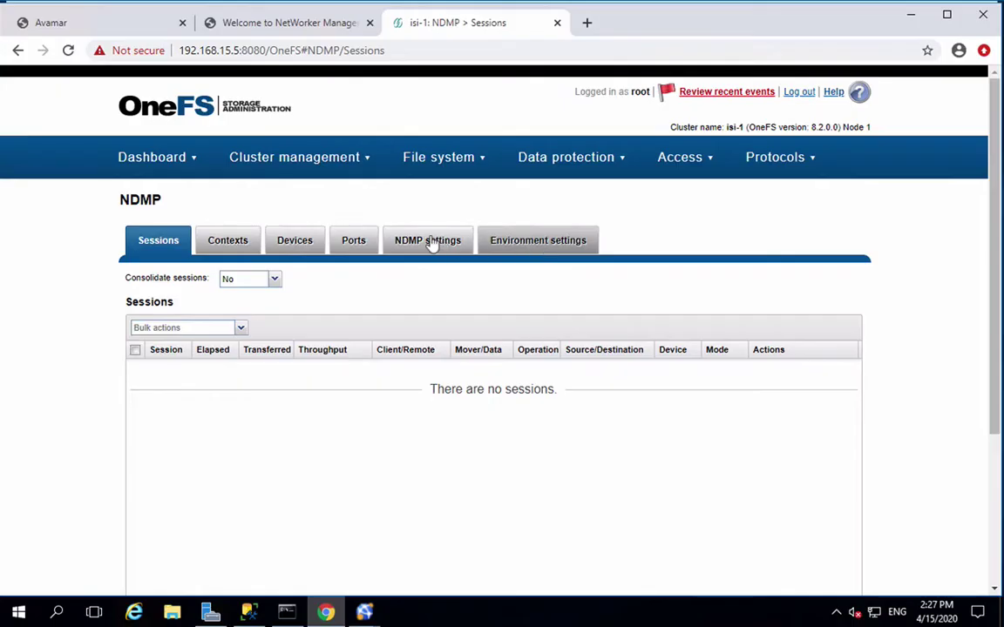
Open the OneFS NDMP settings and confirm Dell EMC as the DMA vendor.
{"action": "left_click", "coordinate": [428, 241]}
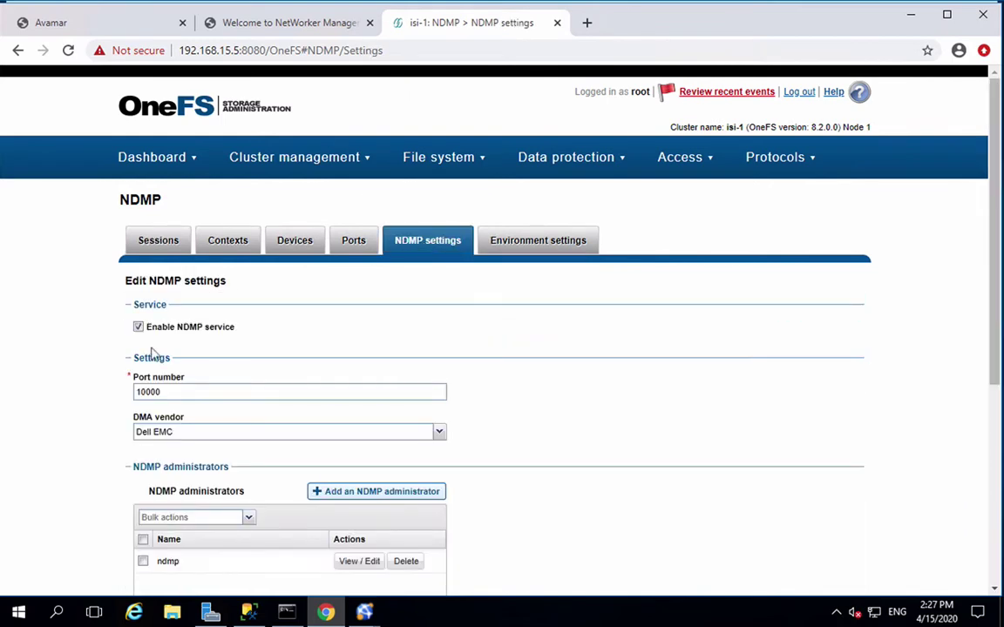
{"action": "scroll", "coordinate": [199, 355], "scroll_direction": "down", "scroll_amount": 1}
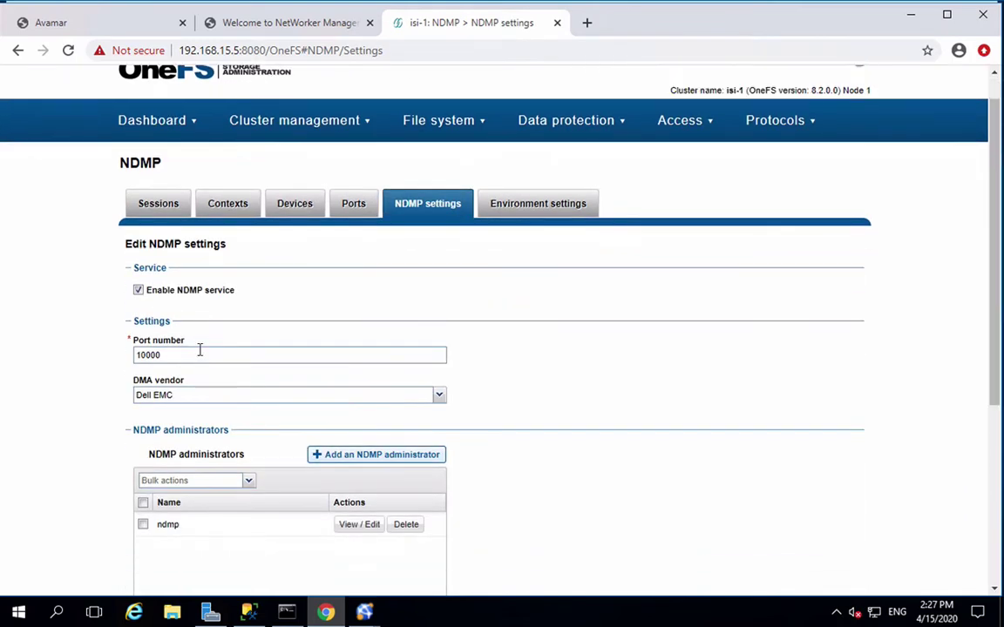
{"action": "scroll", "coordinate": [199, 351], "scroll_direction": "down", "scroll_amount": 1}
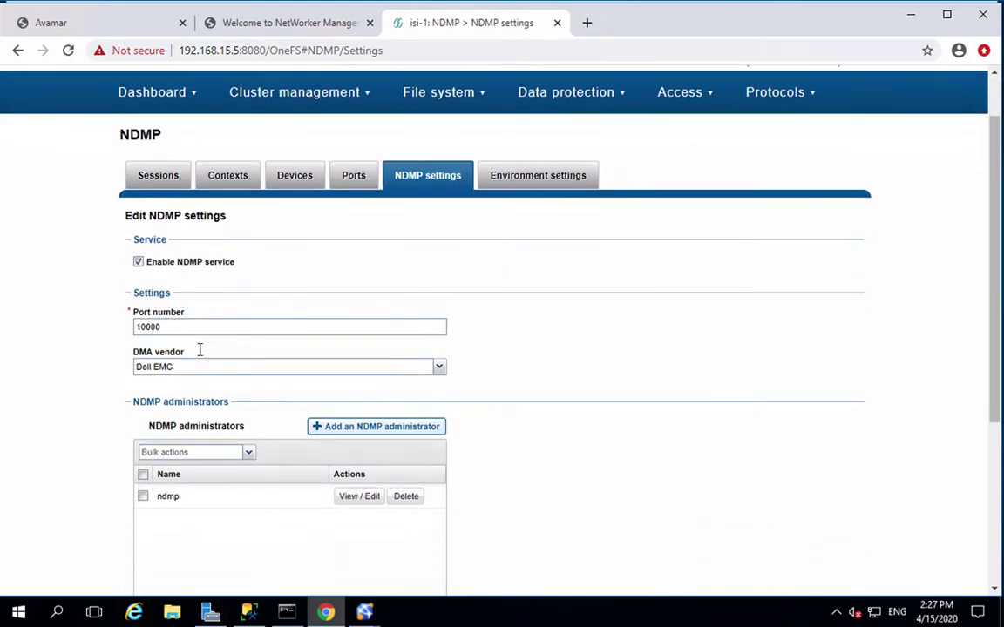
{"action": "left_click", "coordinate": [439, 367]}
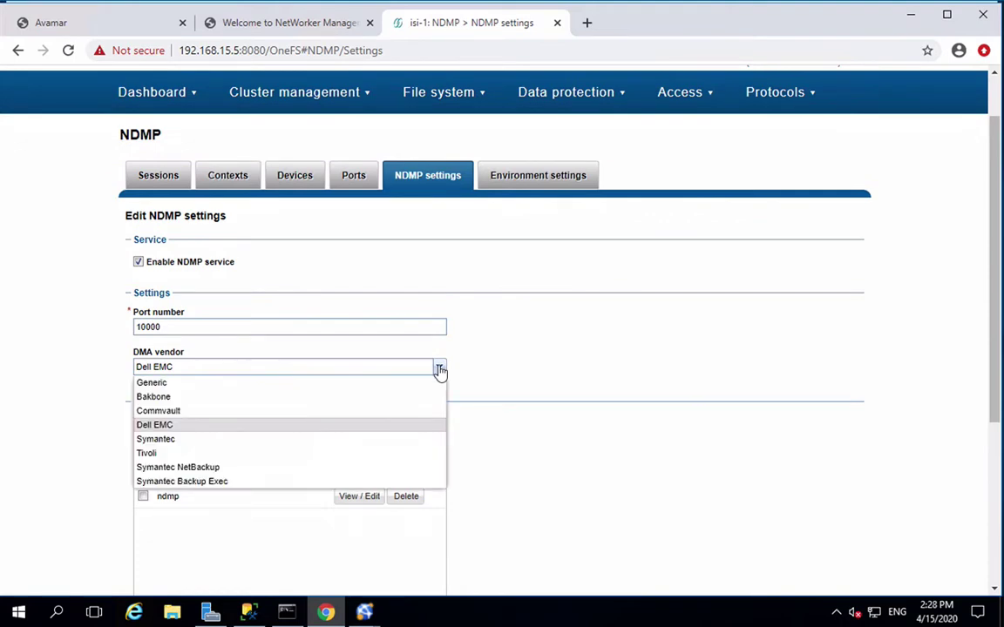
{"action": "left_click", "coordinate": [510, 364]}
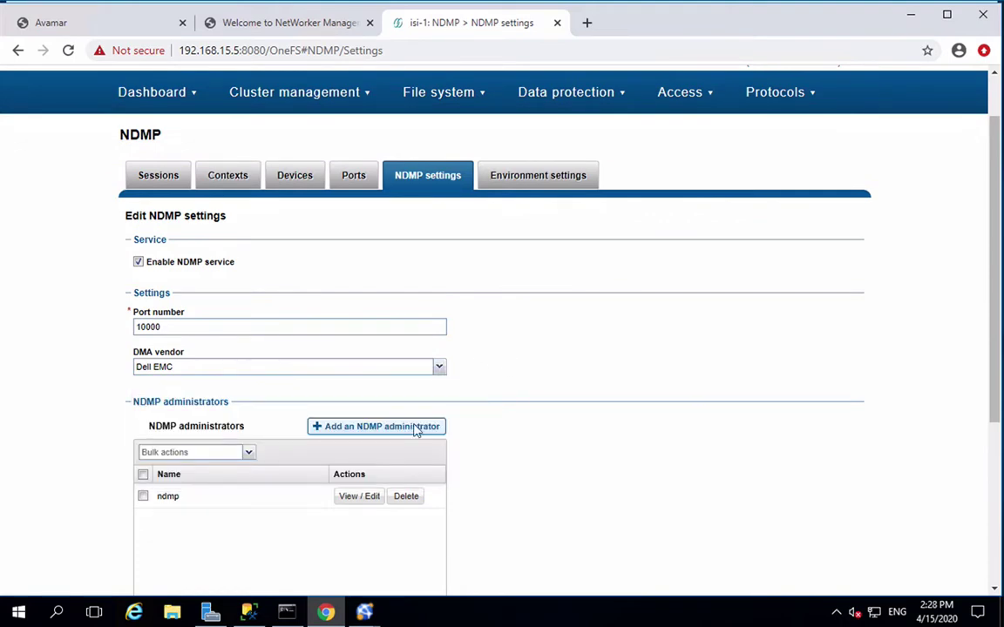
View the ndmp administrator account details, then go to NetWorker's Protection section.
{"action": "scroll", "coordinate": [375, 501], "scroll_direction": "down", "scroll_amount": 2}
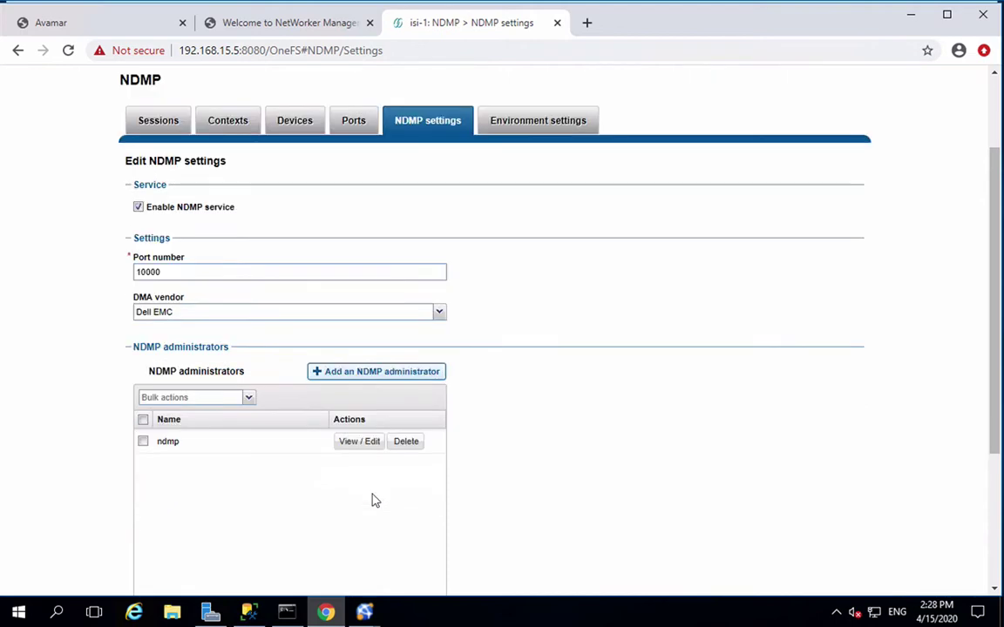
{"action": "left_click", "coordinate": [366, 444]}
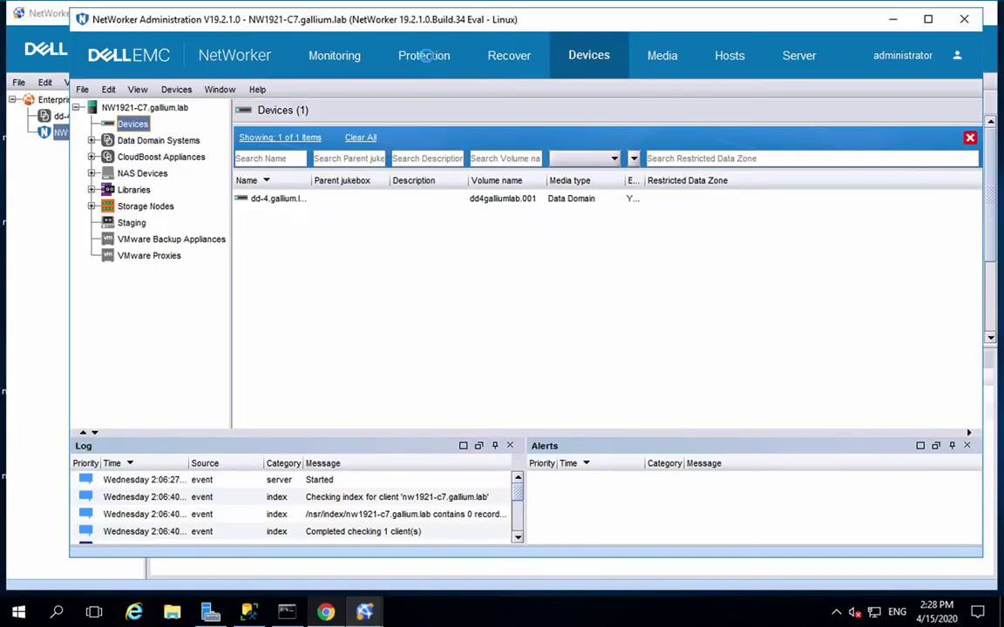
{"action": "left_click", "coordinate": [426, 55]}
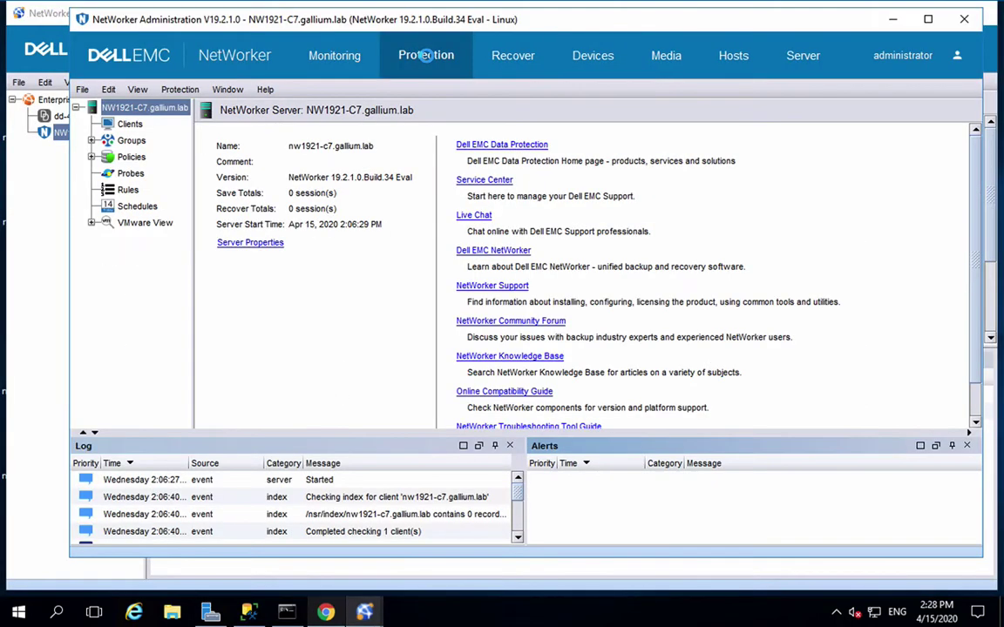
Start a new client 192.168.15.5 of NDMP type and advance to its credentials step.
{"action": "left_click", "coordinate": [129, 125]}
{"action": "right_click", "coordinate": [131, 125]}
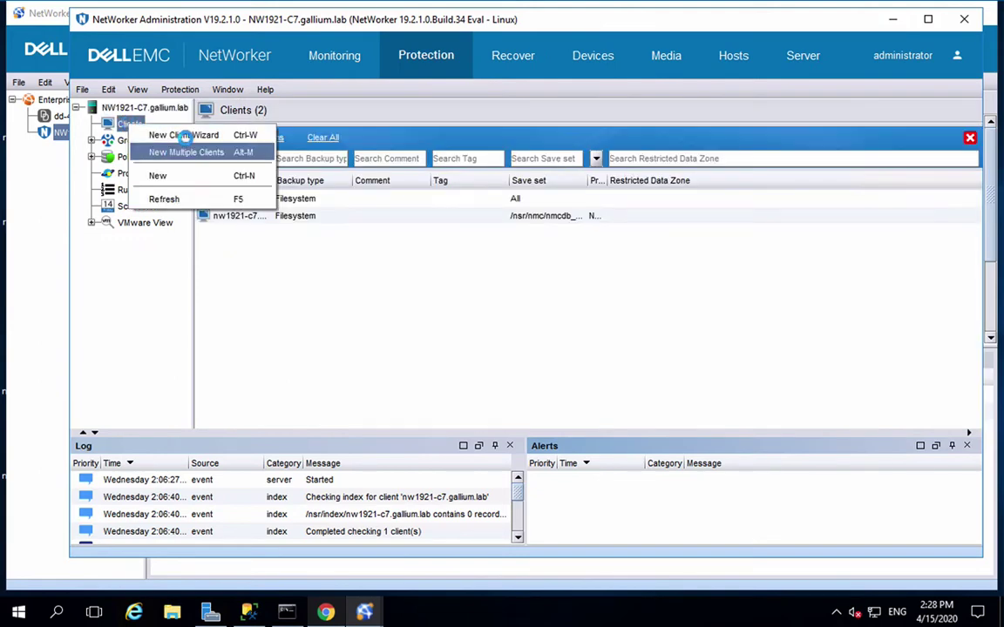
{"action": "left_click", "coordinate": [183, 135]}
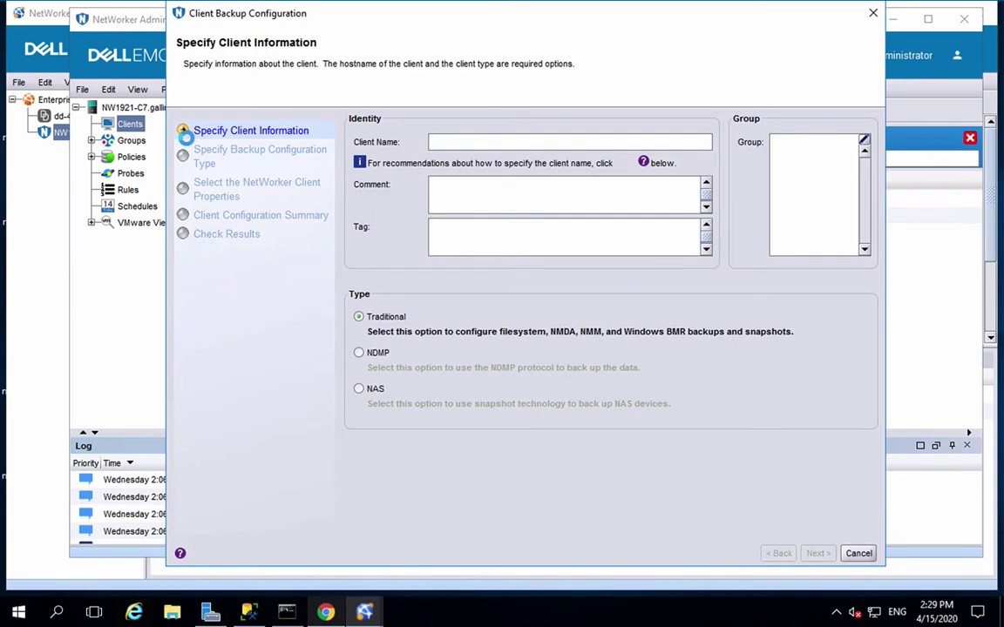
{"action": "type", "text": "192.168."}
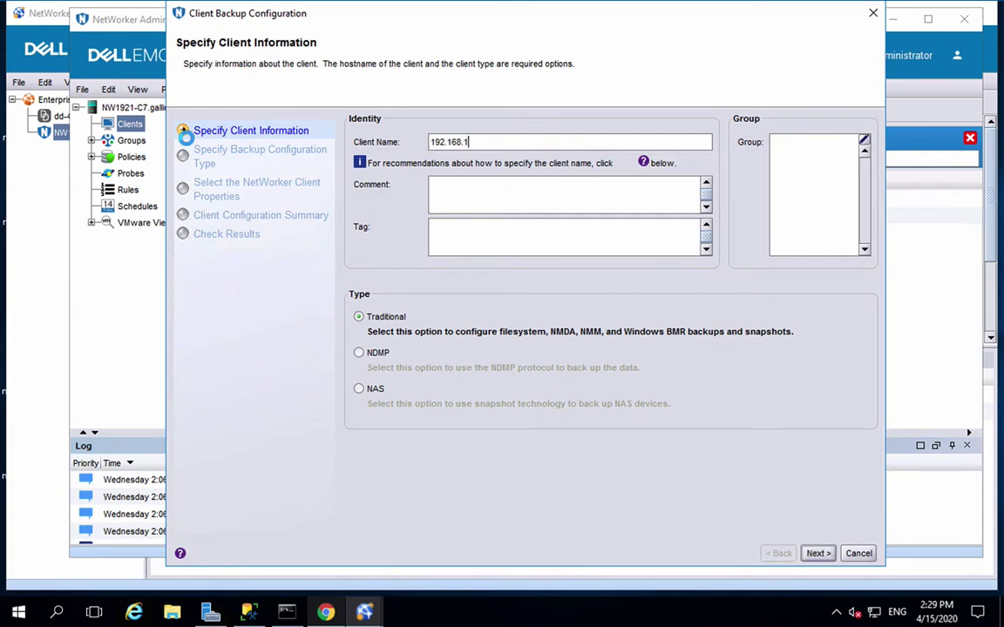
{"action": "type", "text": "15.5"}
{"action": "key", "text": "ctrl+a"}
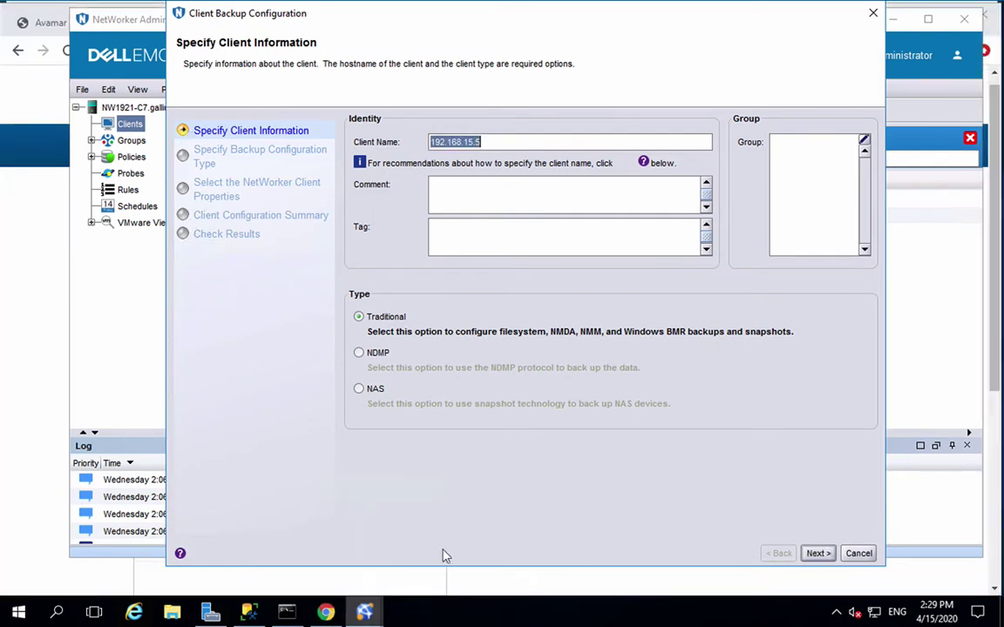
{"action": "left_click", "coordinate": [358, 353]}
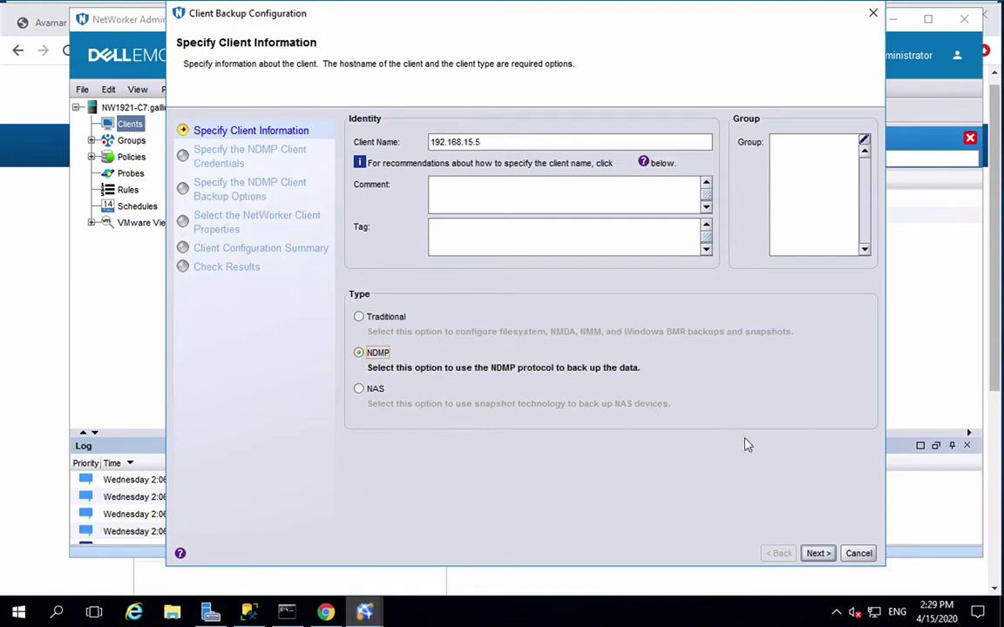
{"action": "left_click", "coordinate": [820, 555]}
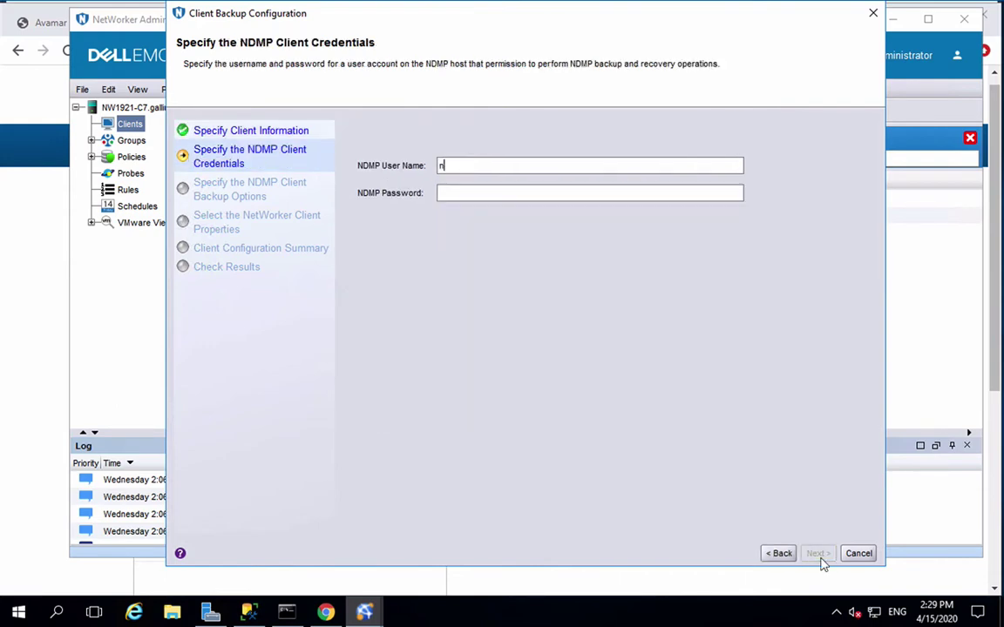
Enter the NDMP credentials, accept defaults with save set /ifs, and create the client.
{"action": "type", "text": "n1"}
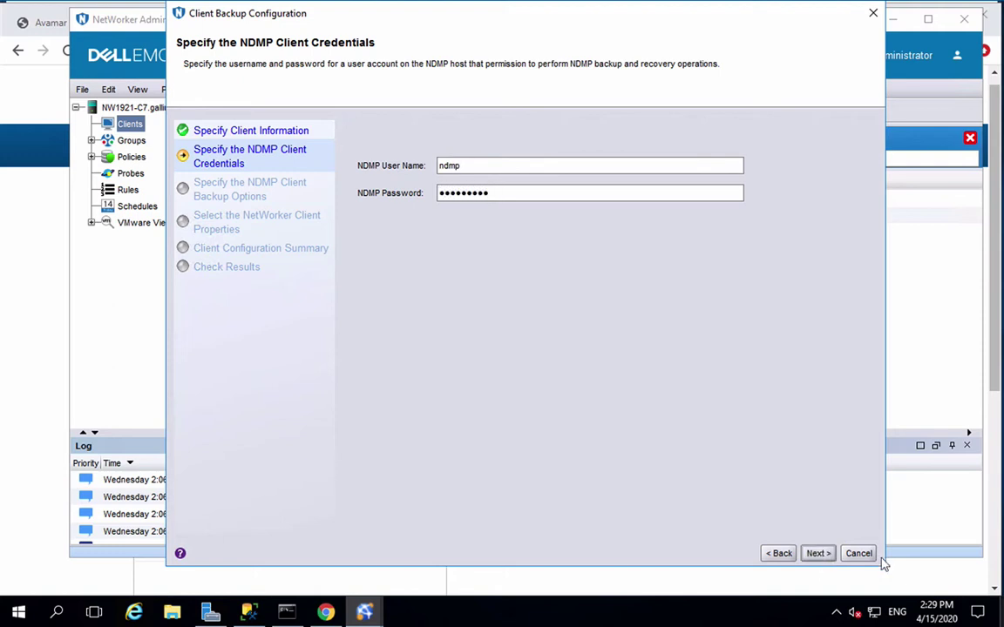
{"action": "left_click", "coordinate": [817, 555]}
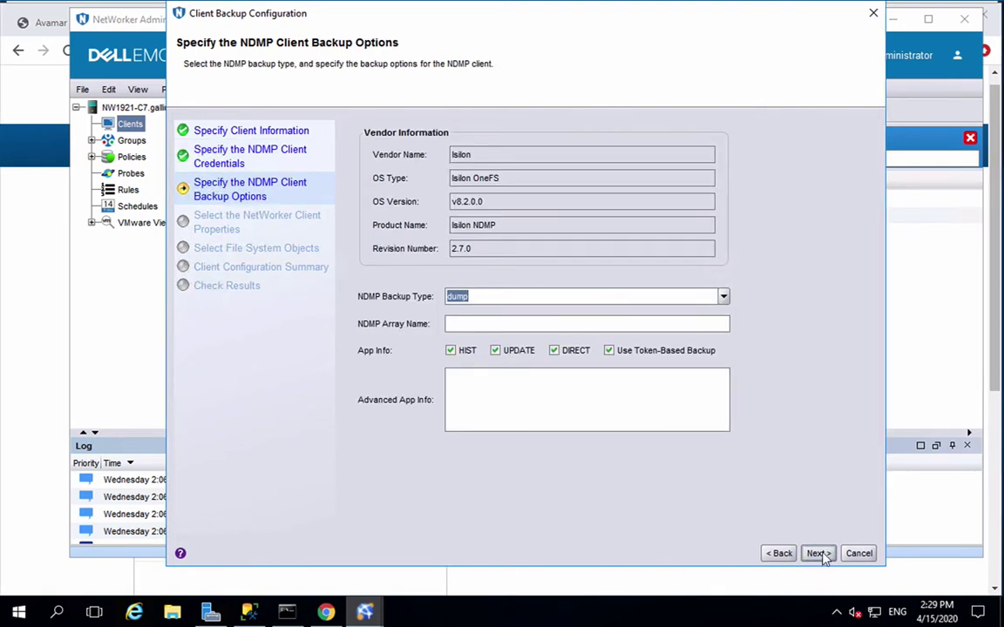
{"action": "left_click", "coordinate": [822, 555]}
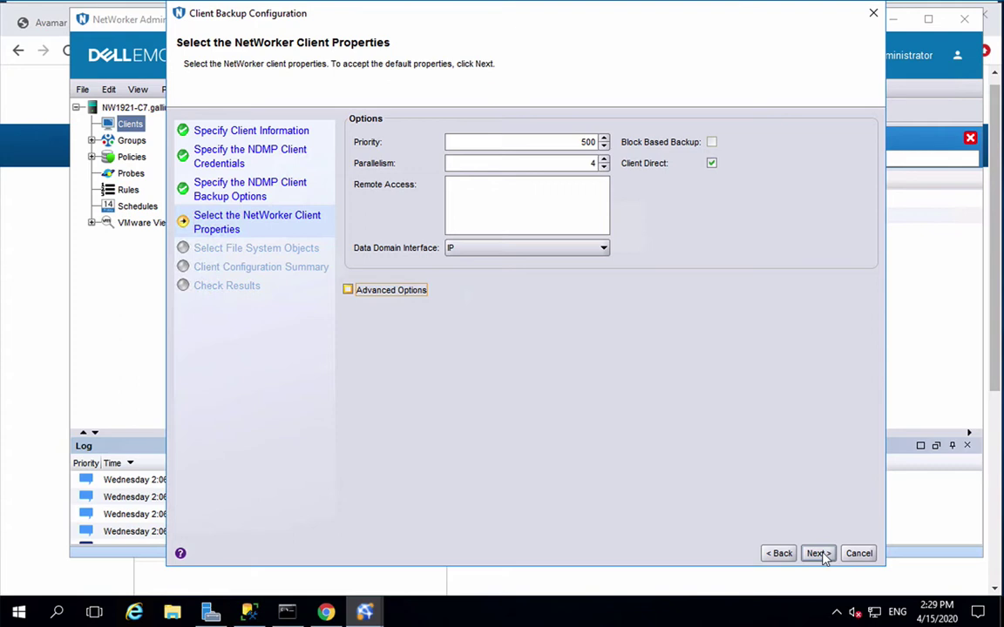
{"action": "left_click", "coordinate": [819, 555]}
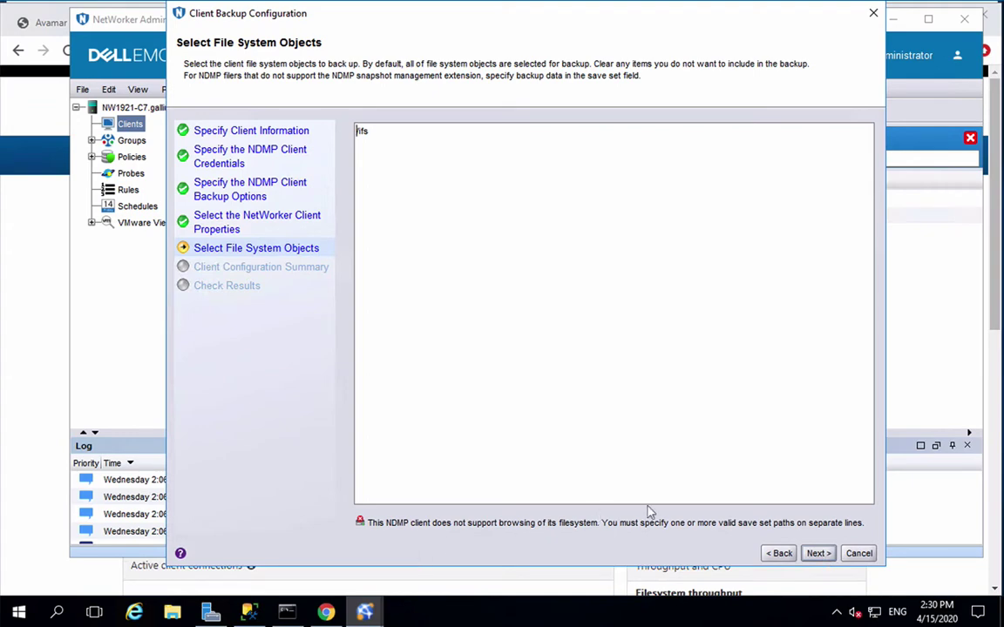
{"action": "left_click", "coordinate": [819, 554]}
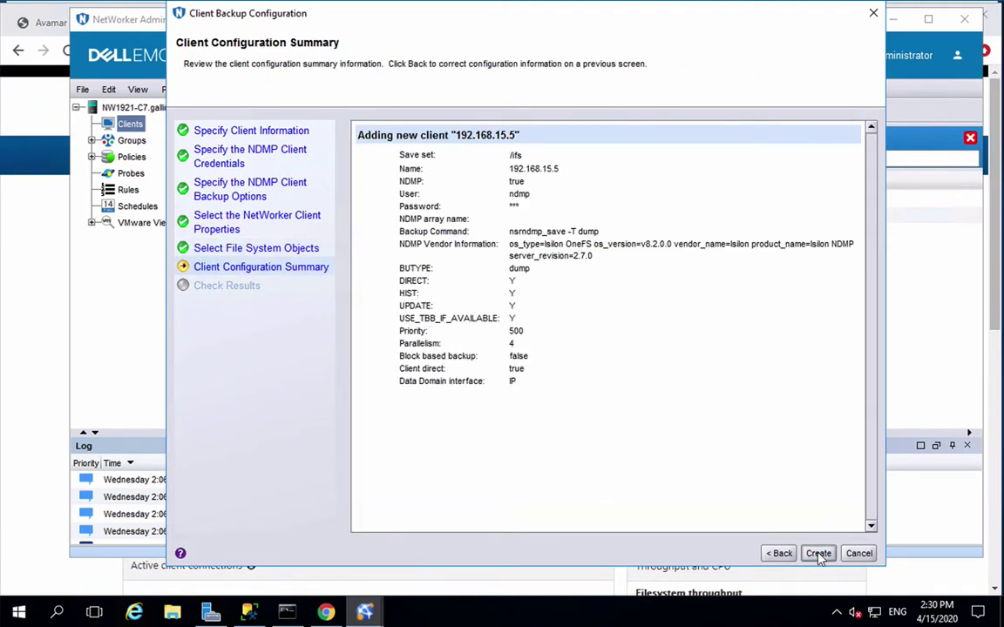
{"action": "left_click", "coordinate": [820, 555]}
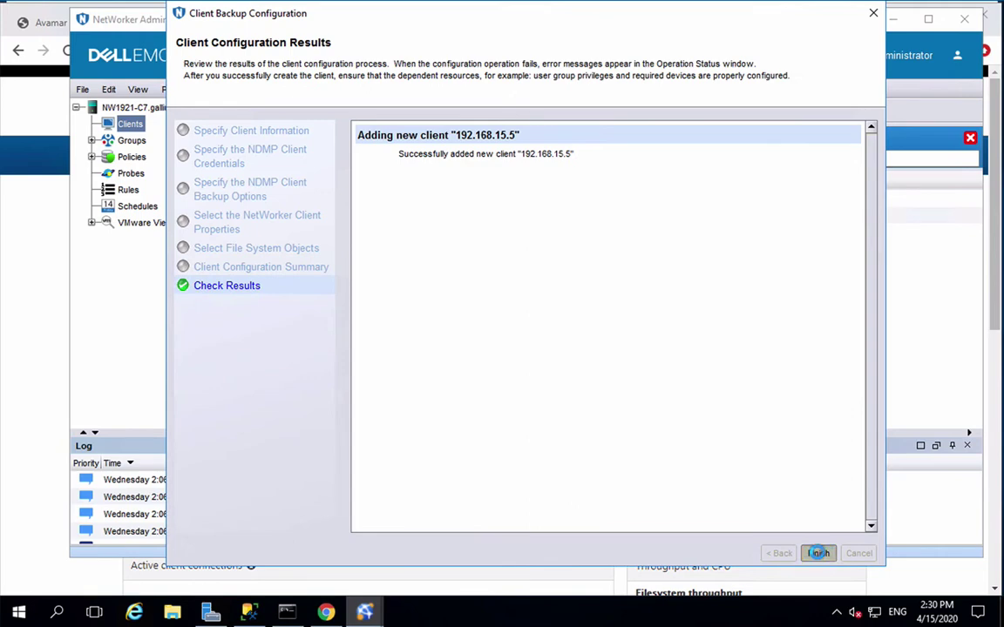
{"action": "left_click", "coordinate": [818, 553]}
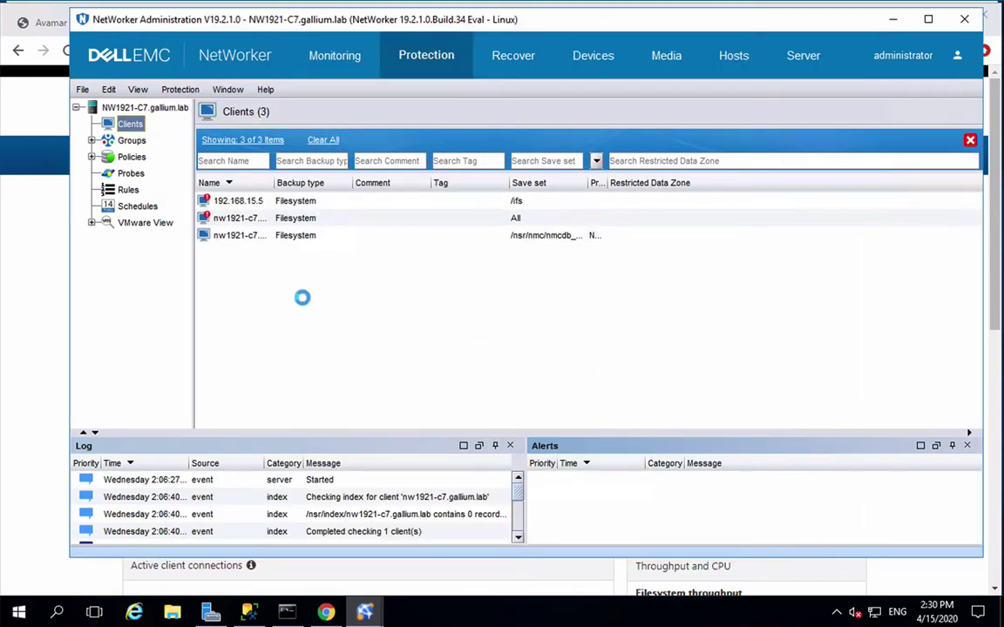
Create the group ndmpClients containing client 192.168.15.5.
{"action": "left_click", "coordinate": [131, 141]}
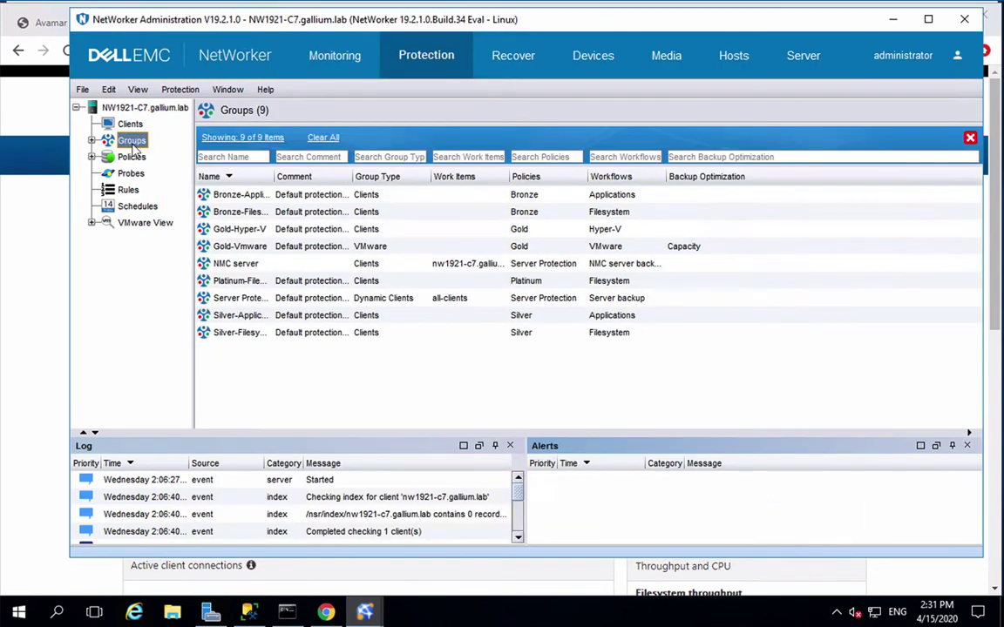
{"action": "right_click", "coordinate": [133, 145]}
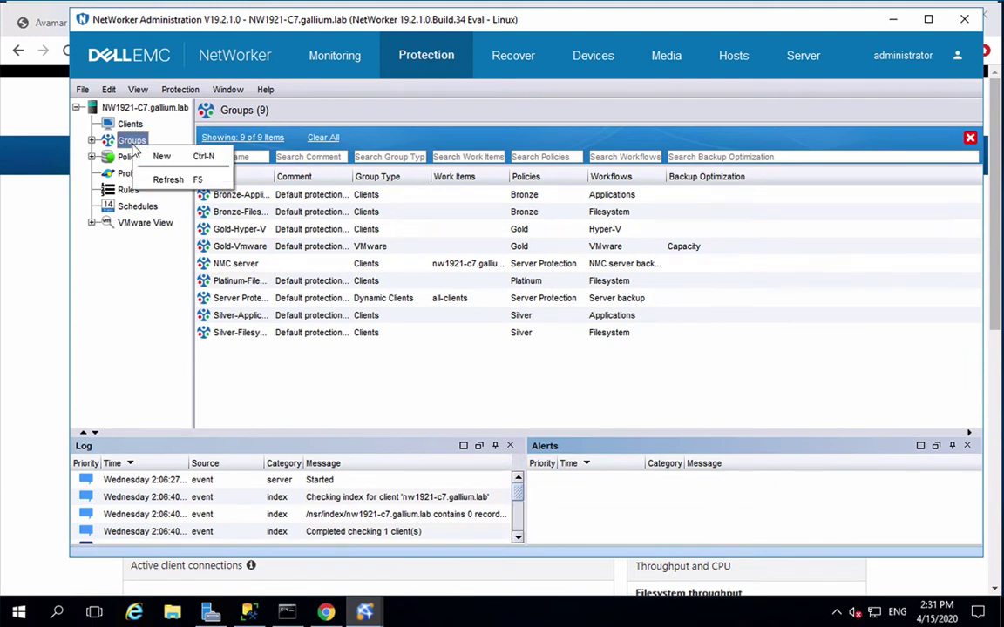
{"action": "left_click", "coordinate": [164, 158]}
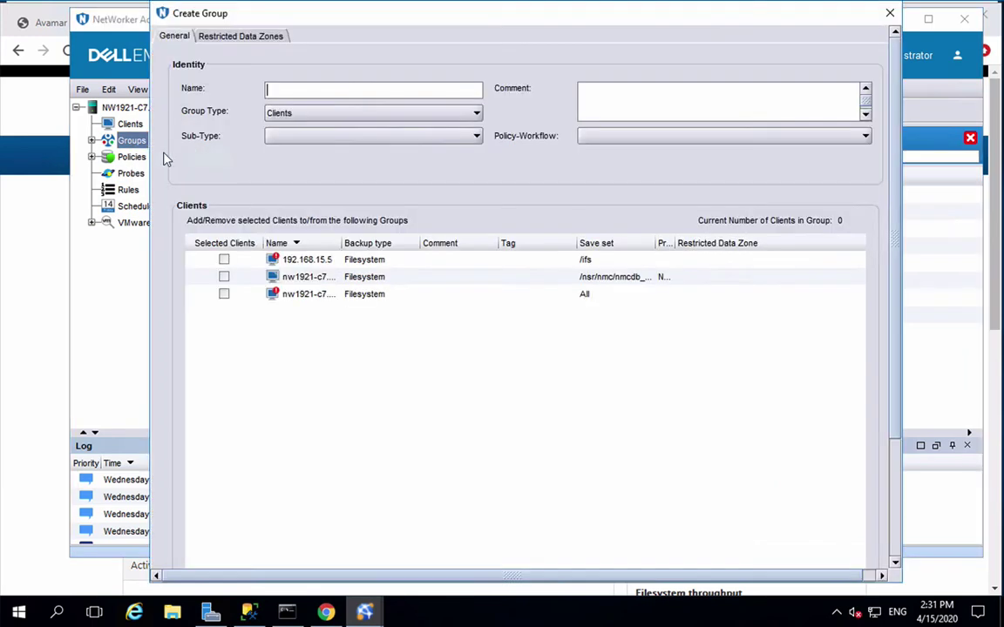
{"action": "type", "text": "ndmpClients"}
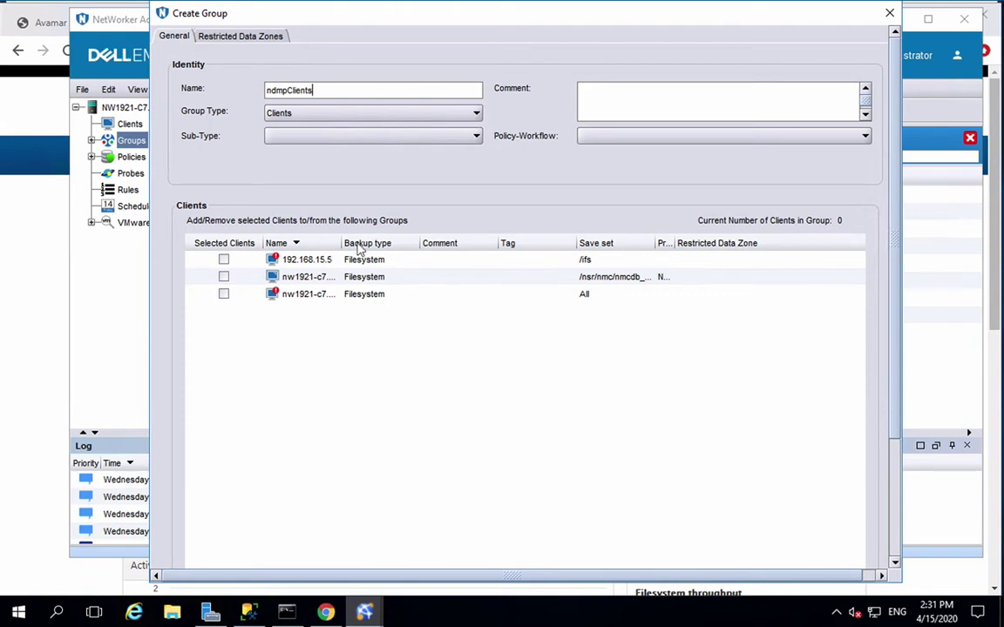
{"action": "left_click_drag", "start_coordinate": [341, 243], "coordinate": [434, 243]}
{"action": "left_click", "coordinate": [223, 259]}
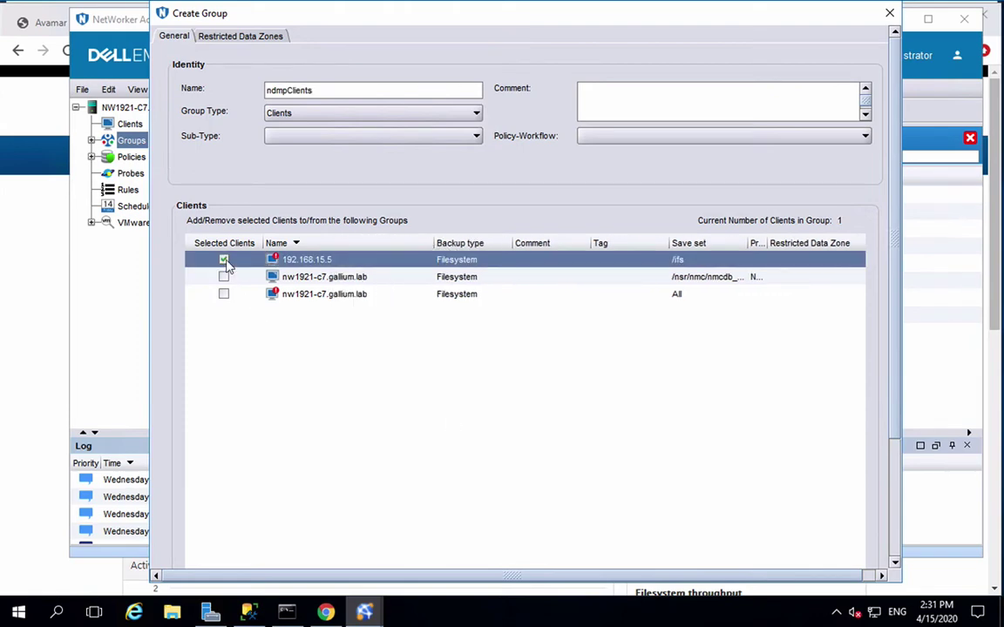
{"action": "scroll", "coordinate": [898, 527], "scroll_direction": "down", "scroll_amount": 5}
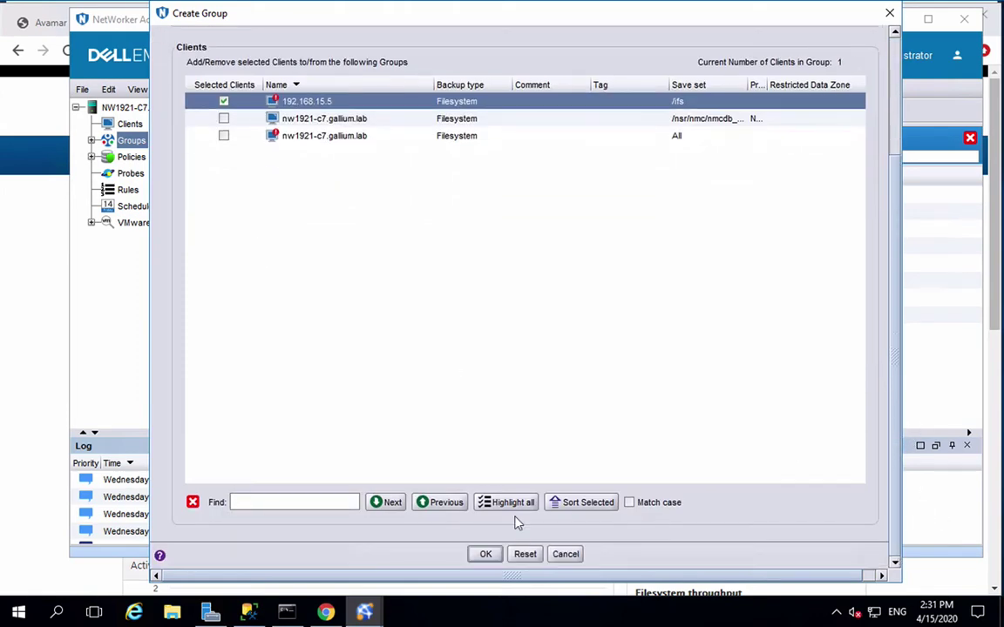
{"action": "left_click", "coordinate": [485, 555]}
Create the NasServers policy and start a new workflow under it.
{"action": "left_click", "coordinate": [131, 157]}
{"action": "right_click", "coordinate": [126, 157]}
{"action": "left_click", "coordinate": [159, 174]}
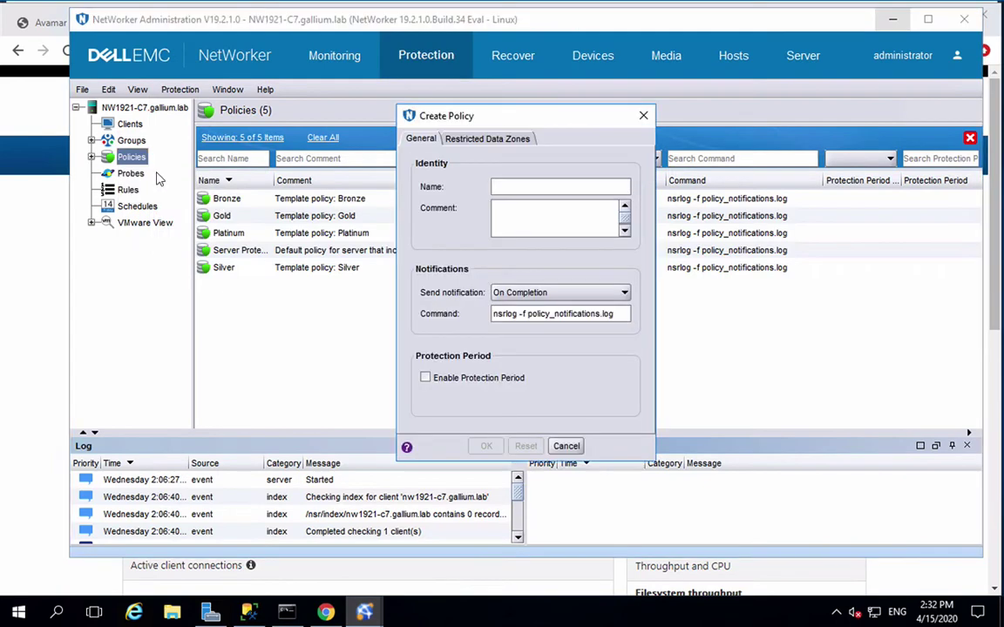
{"action": "type", "text": "NASServers"}
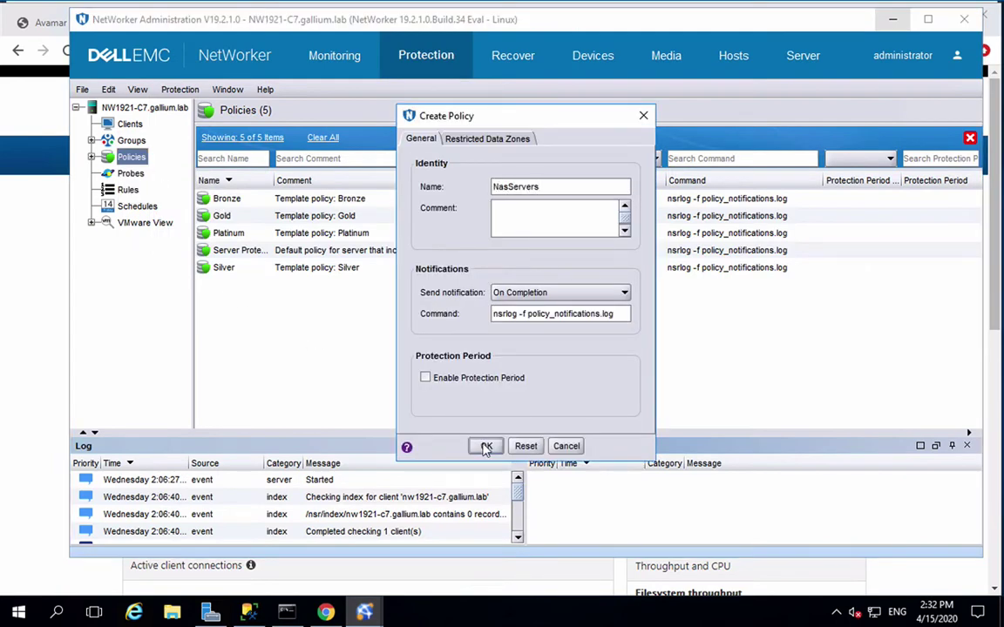
{"action": "left_click", "coordinate": [486, 447]}
{"action": "double_click", "coordinate": [222, 294]}
{"action": "right_click", "coordinate": [144, 205]}
{"action": "left_click", "coordinate": [166, 214]}
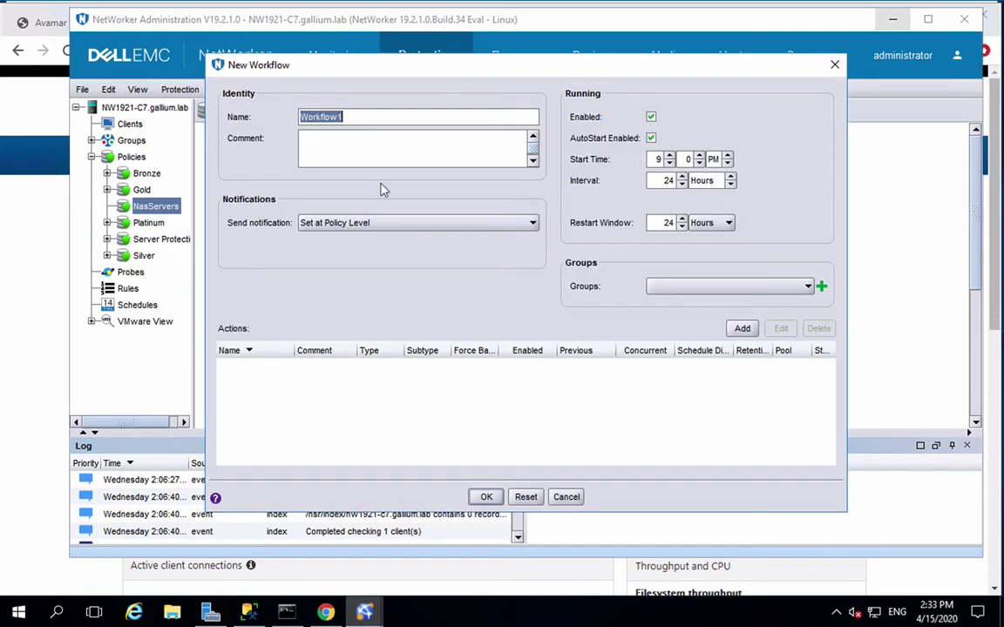
Add a new backup action named Daily to Workflow1.
{"action": "left_click", "coordinate": [741, 328]}
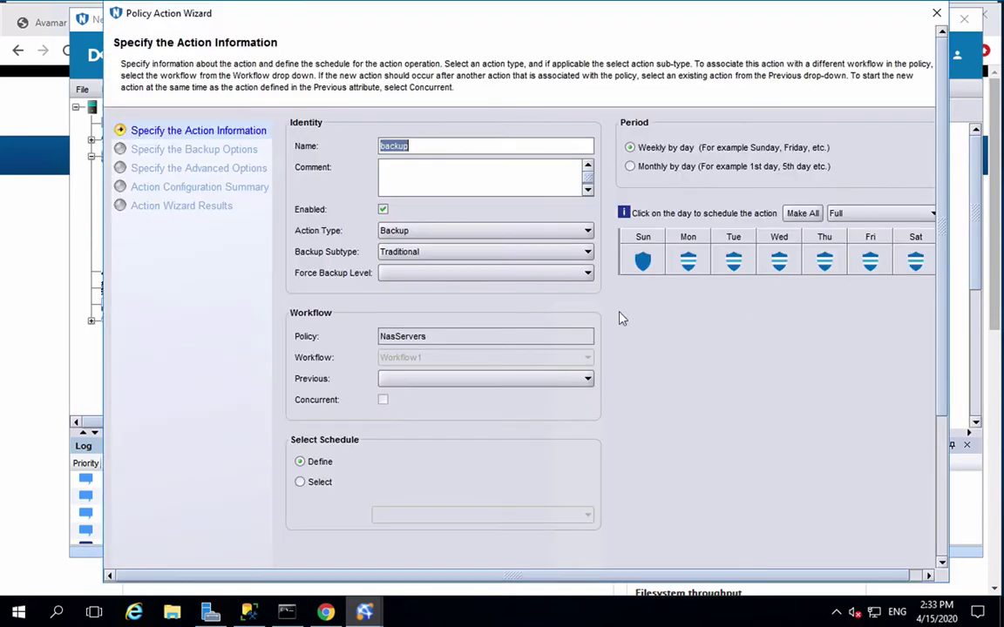
{"action": "key", "text": "BackSpace"}
{"action": "type", "text": "Daily"}
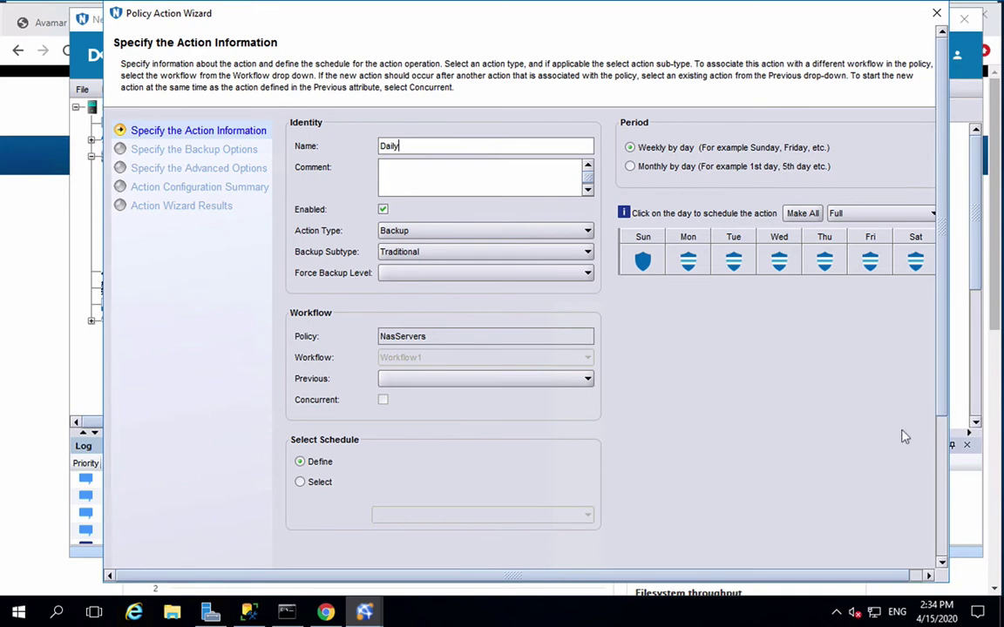
{"action": "key", "text": "Return"}
Set the Daily action's destination pool to dd4galliumlab, create it, and save Workflow1.
{"action": "left_click", "coordinate": [582, 200]}
{"action": "left_click", "coordinate": [475, 244]}
{"action": "scroll", "coordinate": [943, 405], "scroll_direction": "down", "scroll_amount": 5}
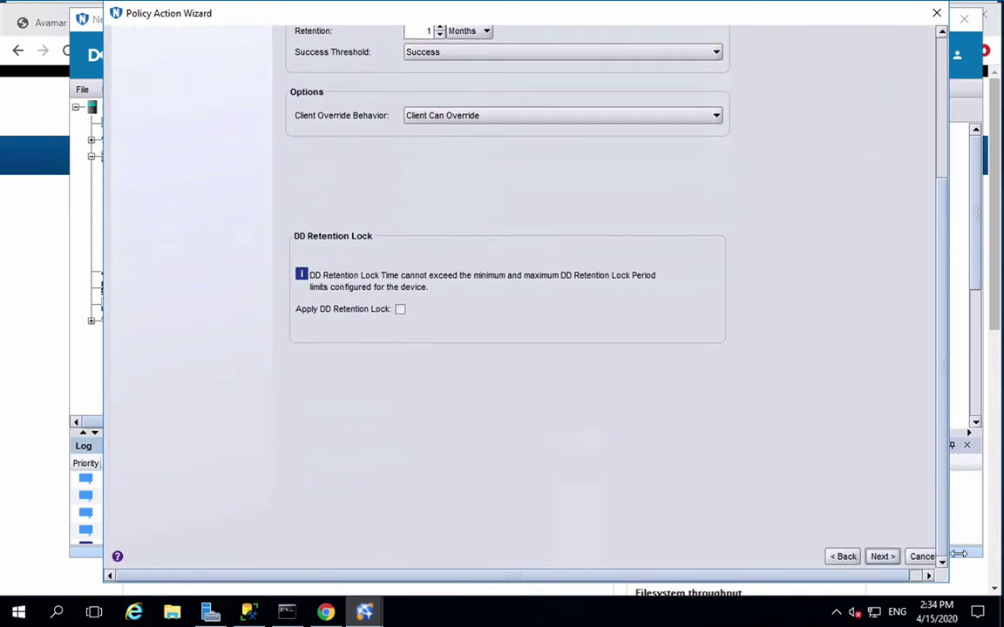
{"action": "left_click", "coordinate": [880, 556]}
{"action": "scroll", "coordinate": [911, 536], "scroll_direction": "down", "scroll_amount": 5}
{"action": "left_click", "coordinate": [885, 556]}
{"action": "scroll", "coordinate": [880, 558], "scroll_direction": "down", "scroll_amount": 5}
{"action": "left_click", "coordinate": [867, 556]}
{"action": "left_click", "coordinate": [482, 495]}
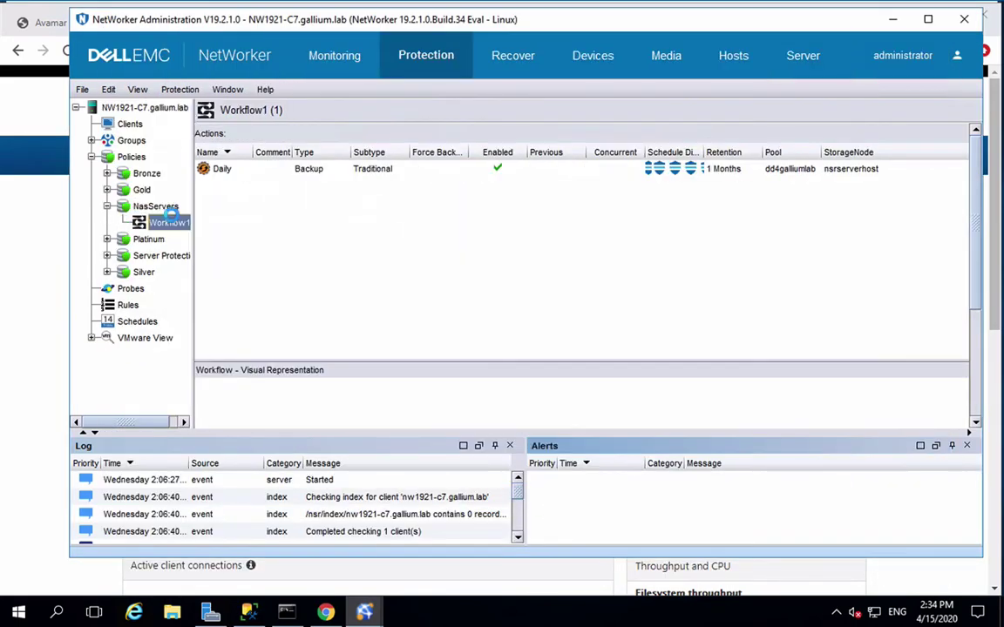
Start Workflow1 and confirm the run.
{"action": "right_click", "coordinate": [165, 223]}
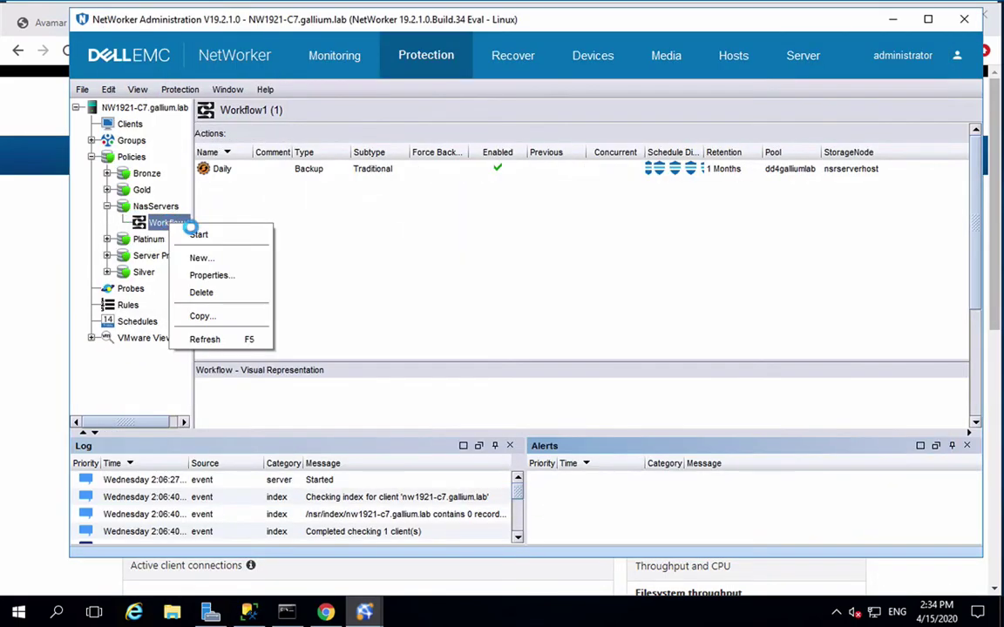
{"action": "left_click", "coordinate": [196, 233]}
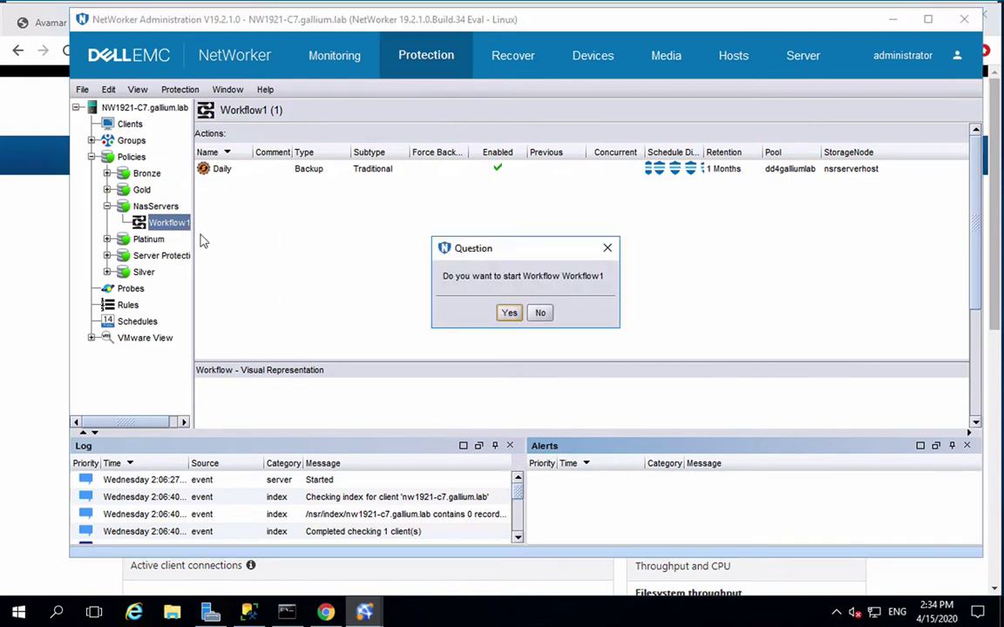
{"action": "left_click", "coordinate": [510, 313]}
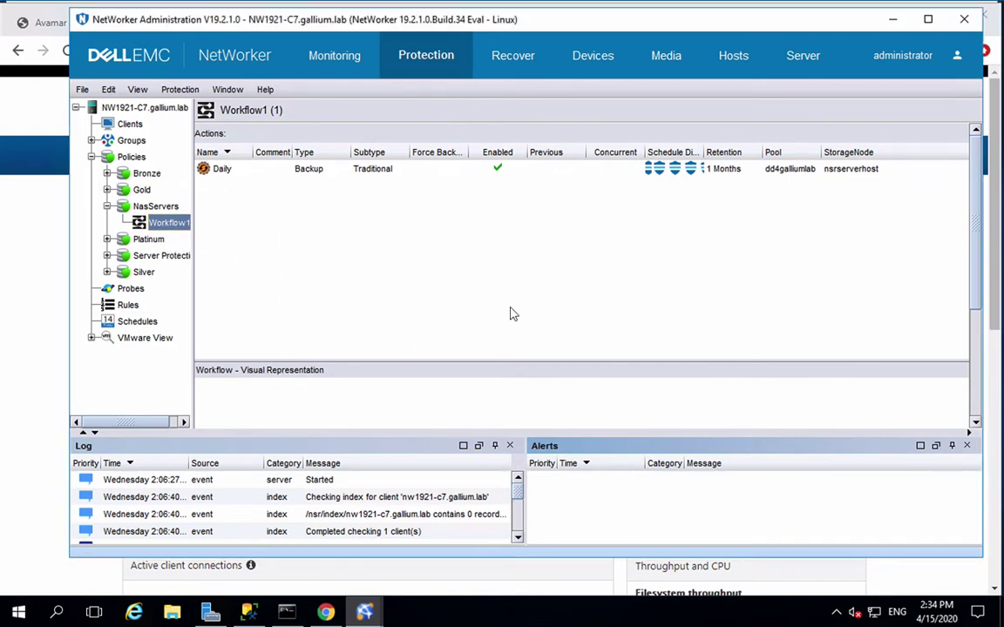
Monitor the NasServers policy's running /ifs save sessions for 192.168.15.5.
{"action": "left_click", "coordinate": [339, 57]}
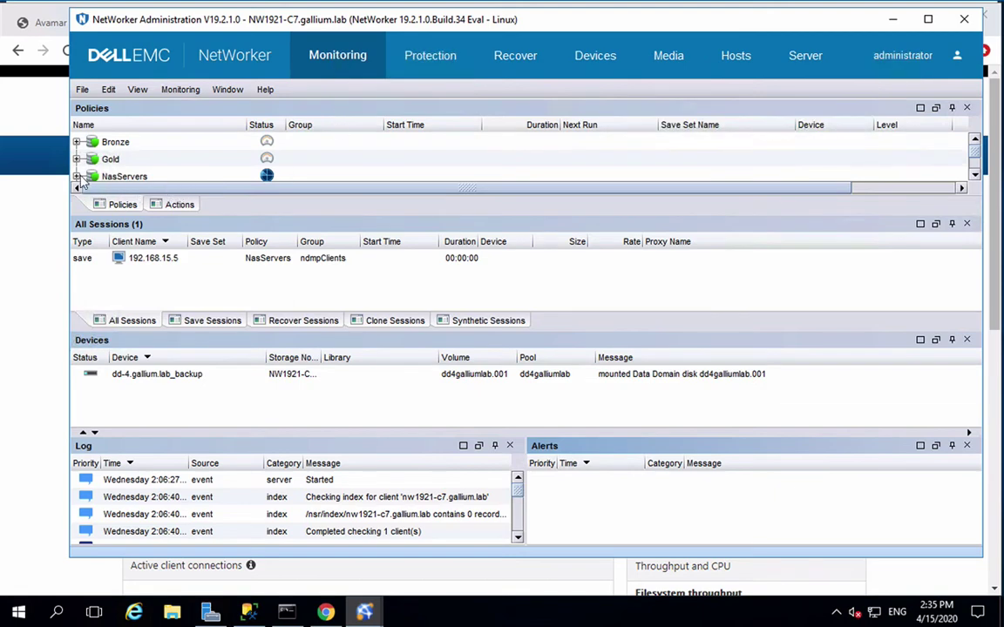
{"action": "left_click", "coordinate": [172, 173]}
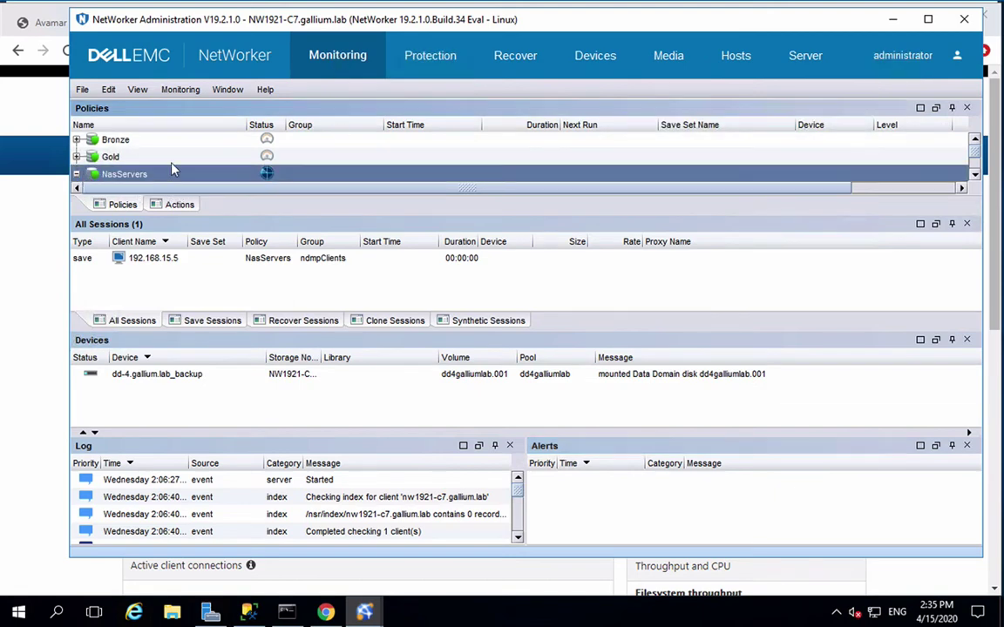
{"action": "left_click", "coordinate": [975, 175]}
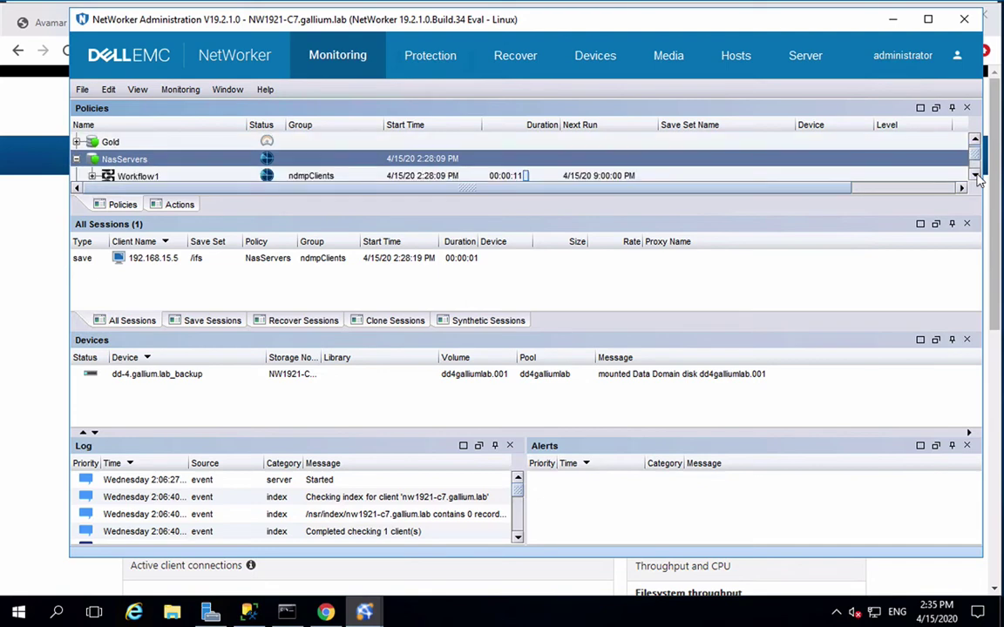
{"action": "left_click", "coordinate": [975, 175]}
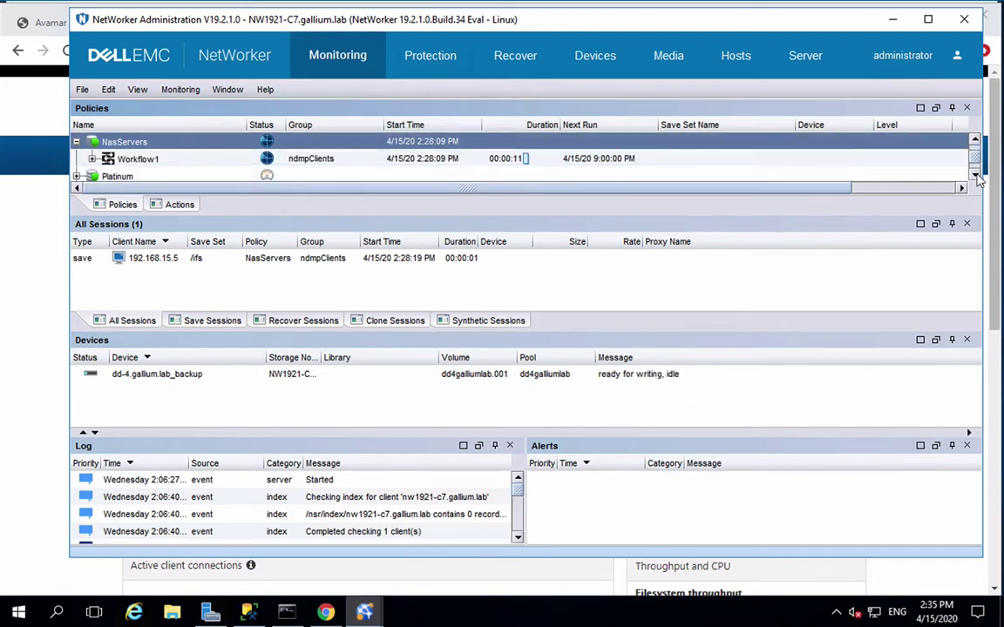
Check the active /ifs session on the OneFS NDMP page, then return to NetWorker.
{"action": "left_click", "coordinate": [326, 613]}
{"action": "left_click", "coordinate": [575, 159]}
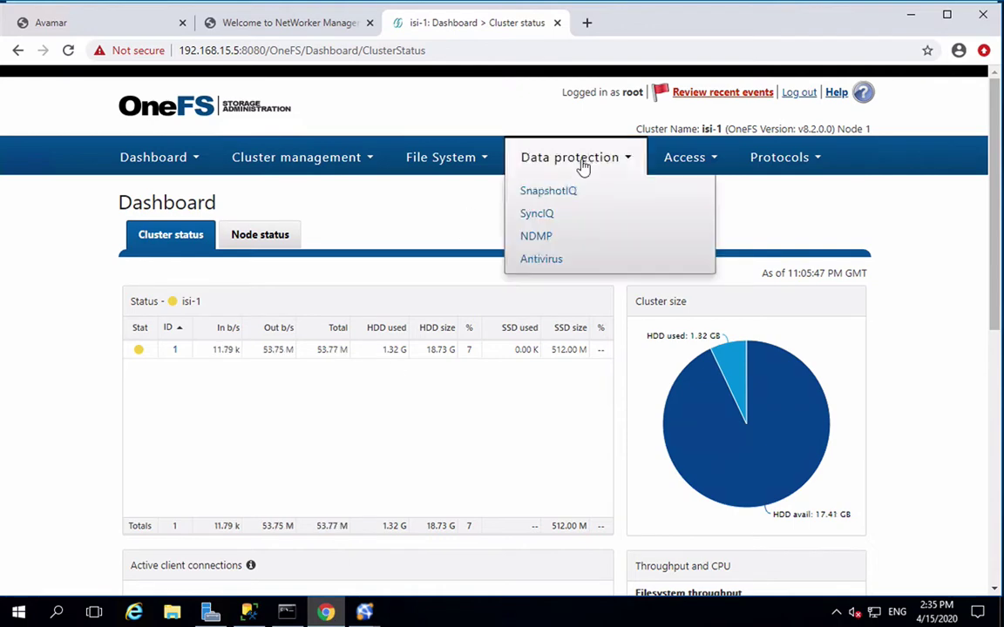
{"action": "left_click", "coordinate": [549, 241]}
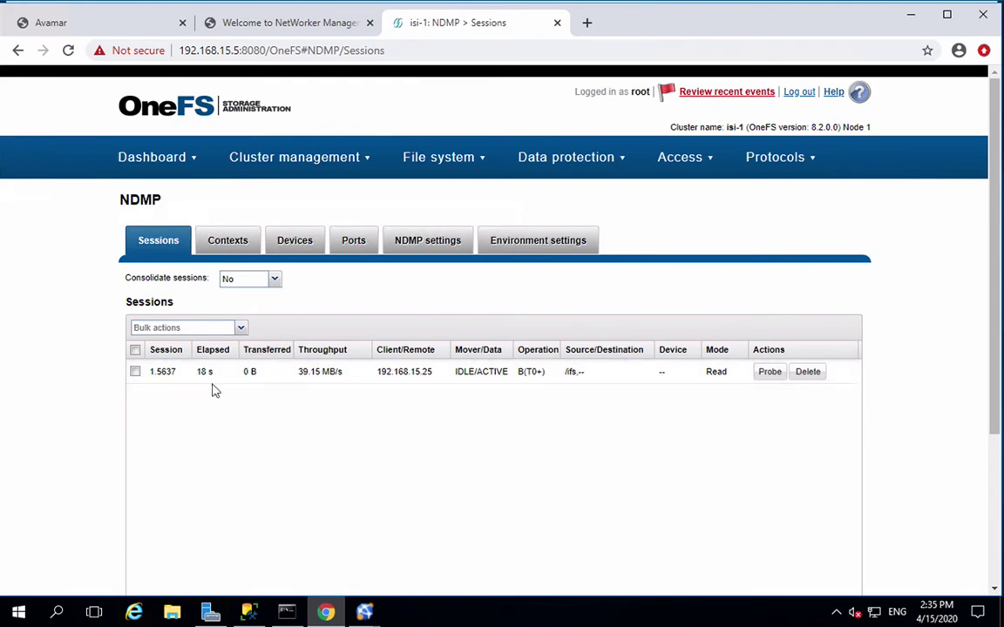
{"action": "key", "text": "alt+Tab"}
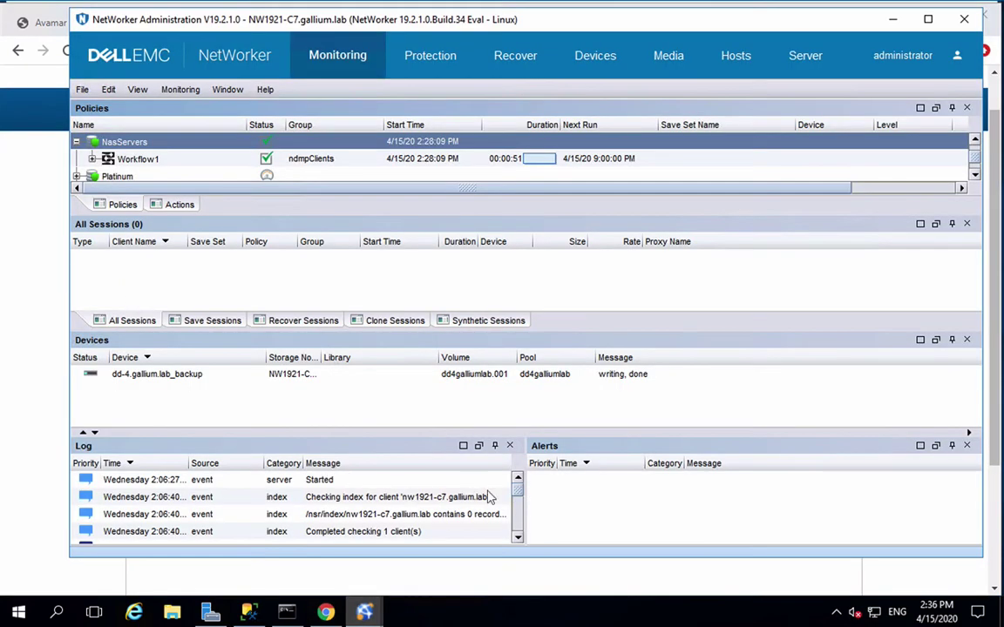
Confirm in the log that Workflow1 wrote to dd4galliumlab.001, then open Recover.
{"action": "left_click_drag", "start_coordinate": [519, 495], "coordinate": [519, 541]}
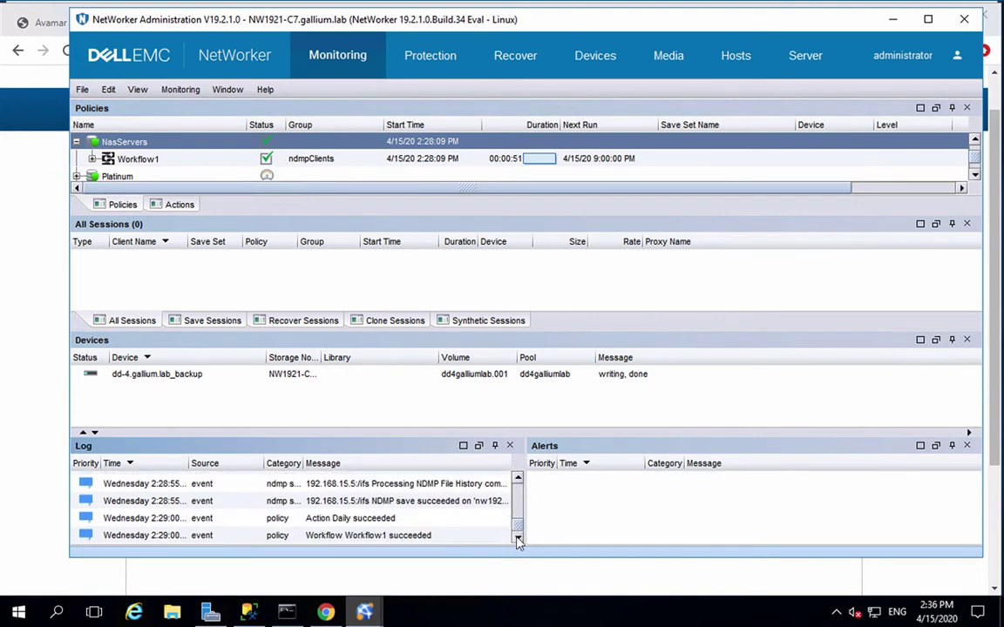
{"action": "left_click", "coordinate": [518, 539]}
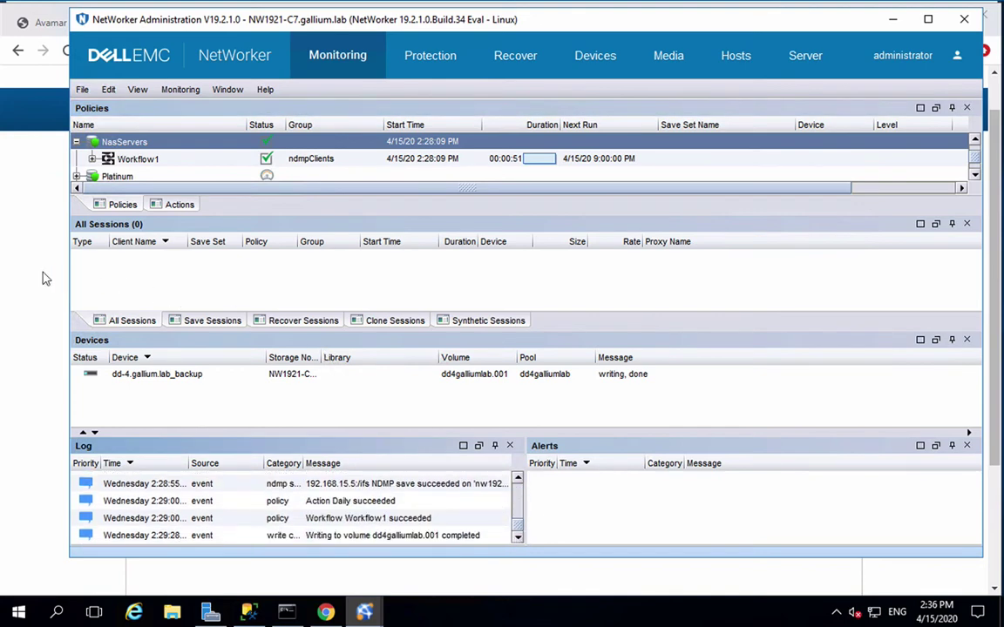
{"action": "left_click", "coordinate": [506, 55]}
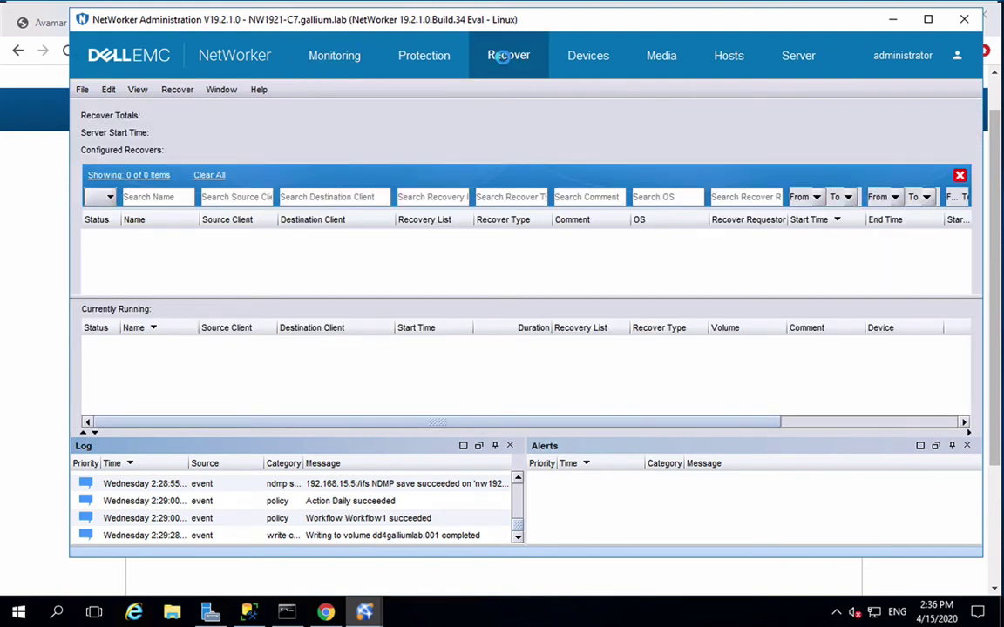
Start a Traditional NetWorker Client Recovery from source host 192.168.15.5 and expand /ifs.
{"action": "left_click", "coordinate": [81, 89]}
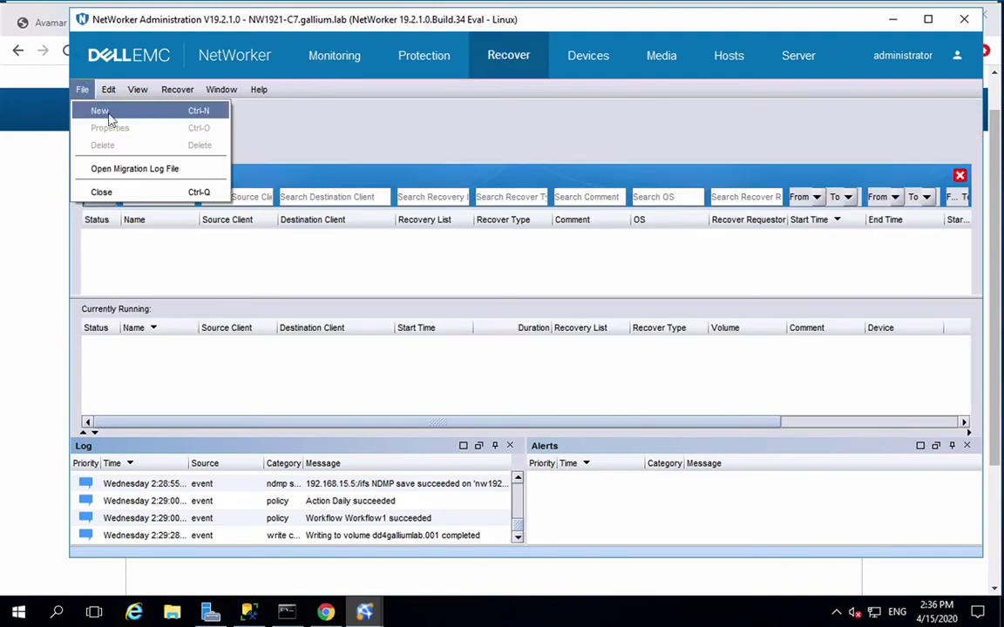
{"action": "left_click", "coordinate": [109, 115]}
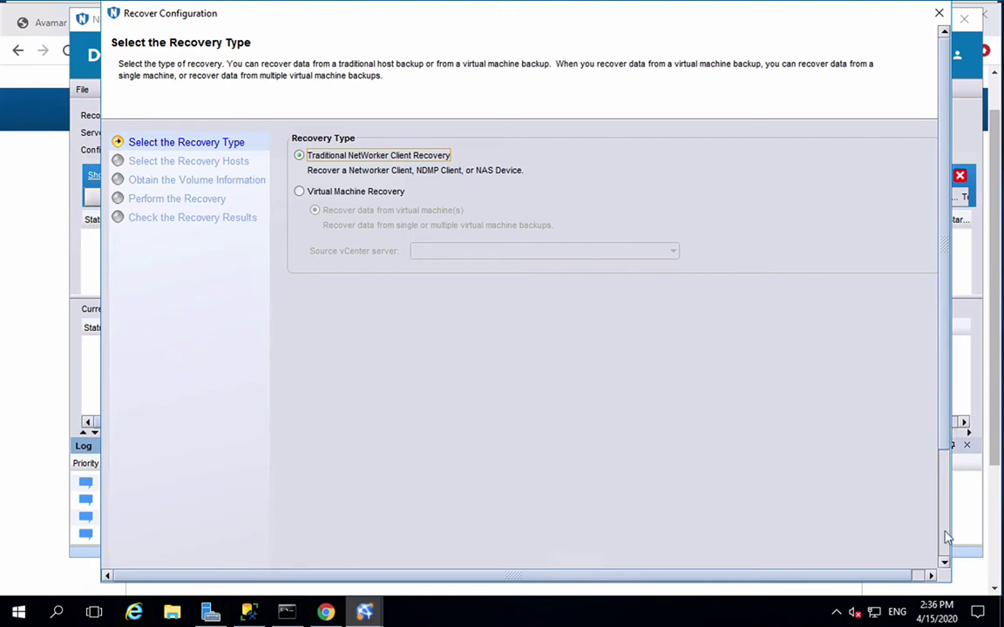
{"action": "scroll", "coordinate": [948, 477], "scroll_direction": "down", "scroll_amount": 3}
{"action": "left_click", "coordinate": [881, 556]}
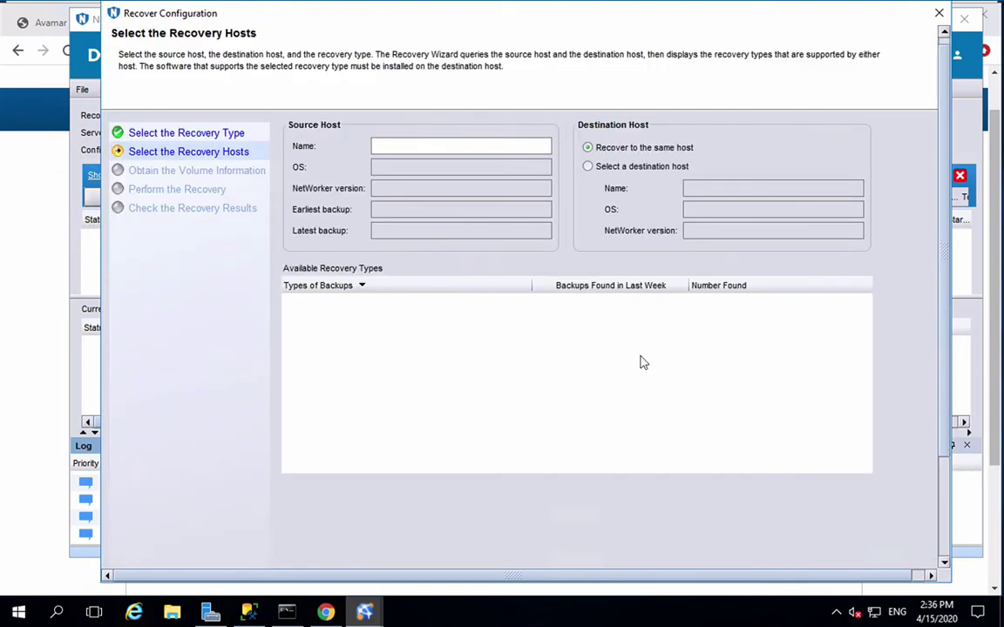
{"action": "left_click", "coordinate": [423, 144]}
{"action": "left_click", "coordinate": [417, 160]}
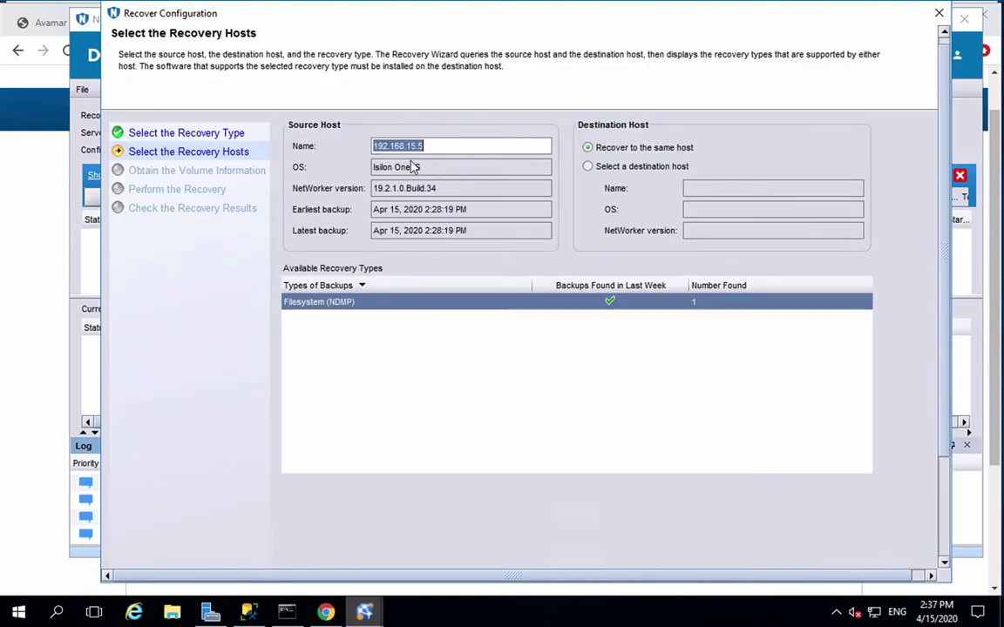
{"action": "scroll", "coordinate": [947, 440], "scroll_direction": "down", "scroll_amount": 5}
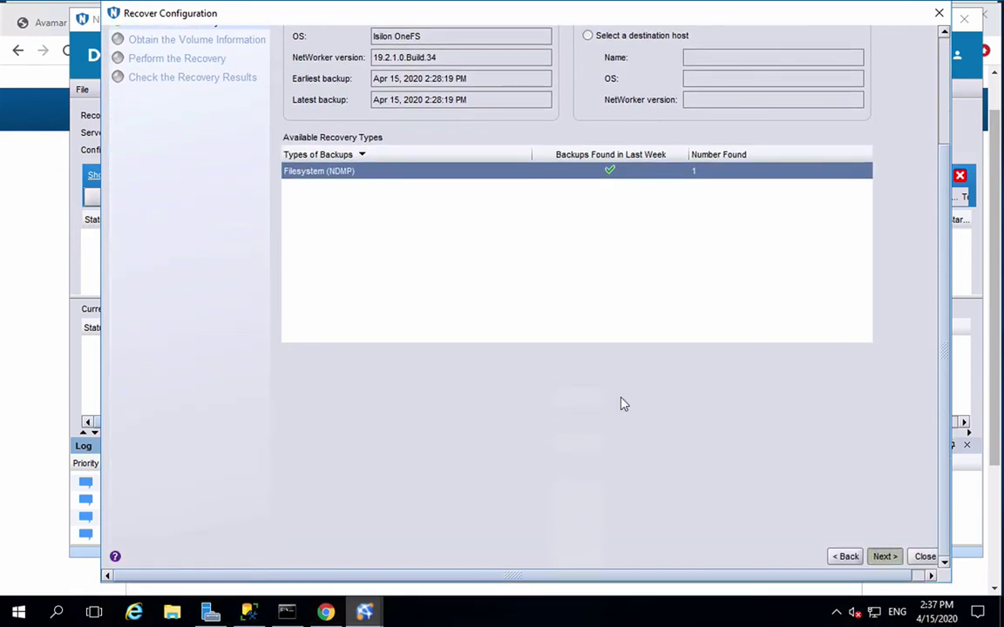
{"action": "key", "text": "Return"}
{"action": "left_click", "coordinate": [309, 224]}
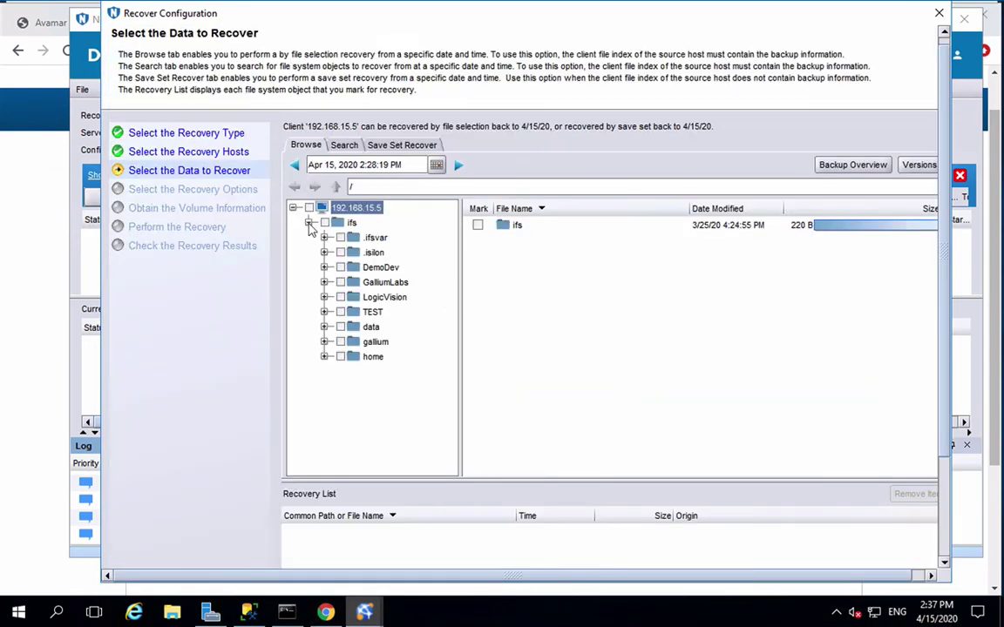
Mark the /ifs/GalliumLabs folder for recovery.
{"action": "left_click", "coordinate": [324, 268]}
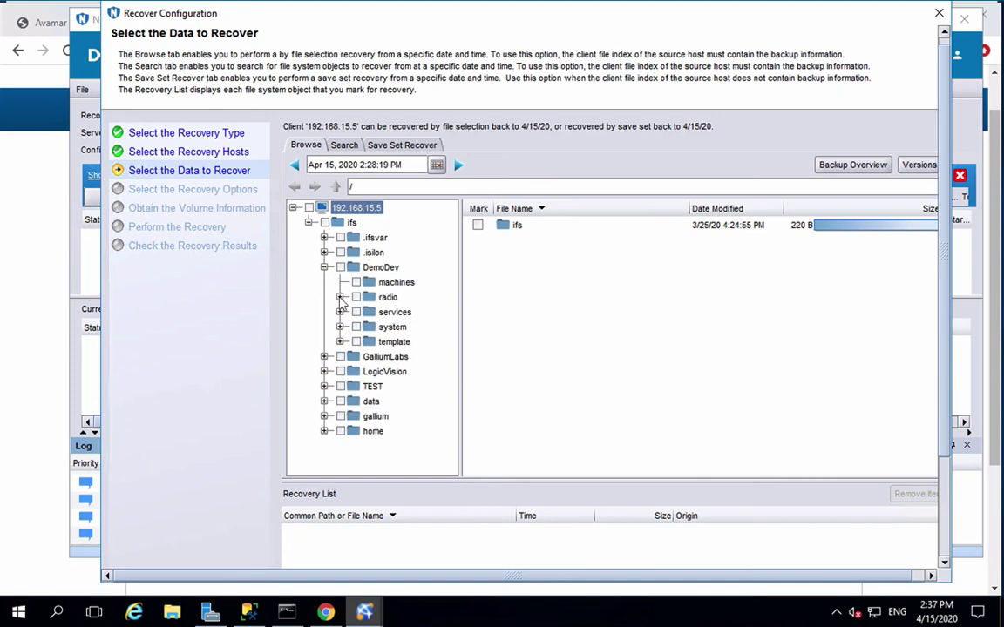
{"action": "left_click", "coordinate": [324, 357]}
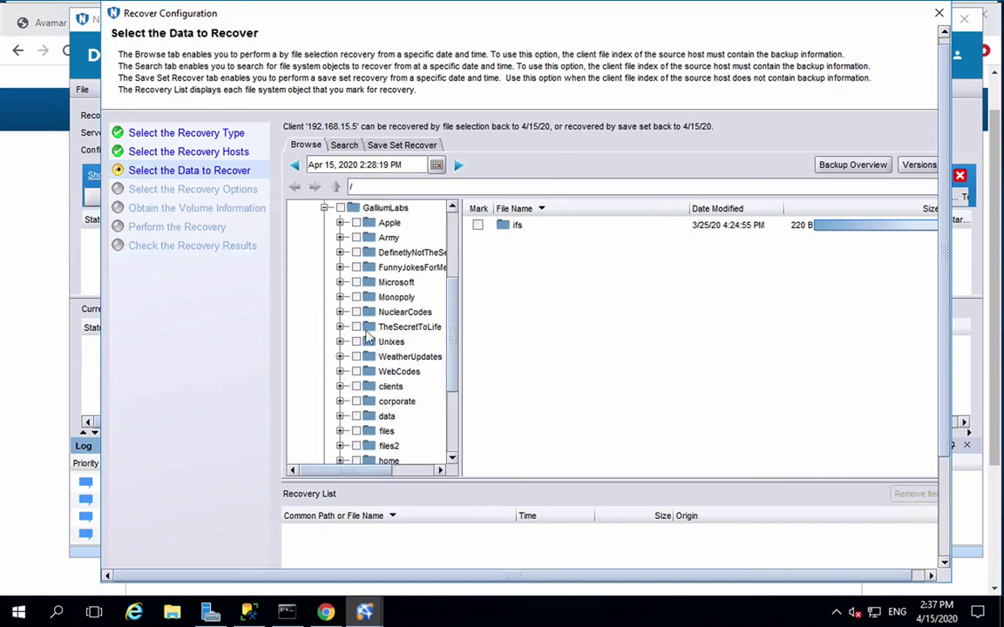
{"action": "scroll", "coordinate": [326, 363], "scroll_direction": "up", "scroll_amount": 3}
{"action": "left_click", "coordinate": [340, 357]}
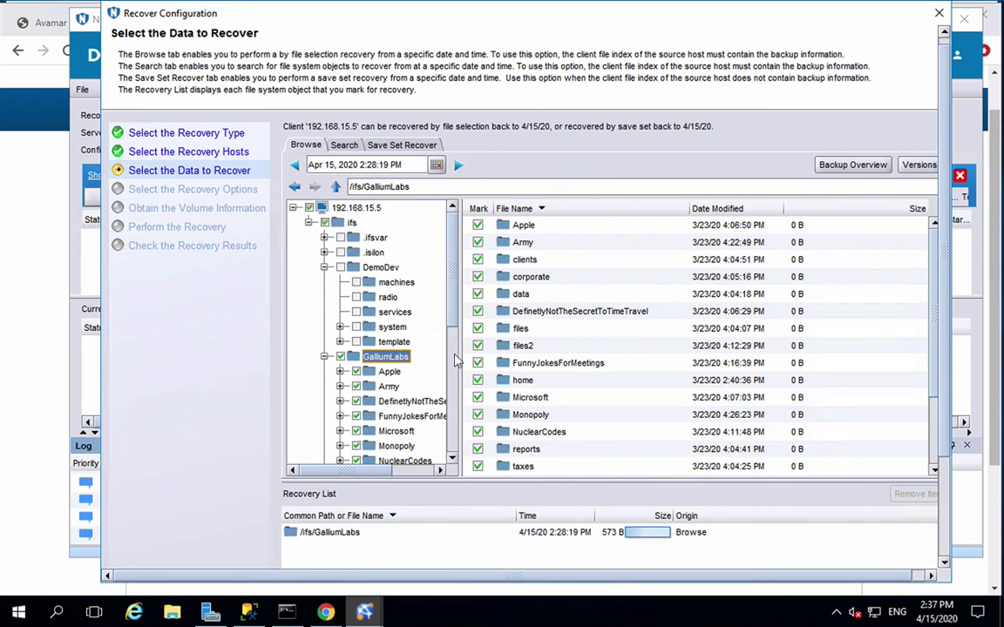
{"action": "scroll", "coordinate": [948, 527], "scroll_direction": "down", "scroll_amount": 3}
{"action": "scroll", "coordinate": [949, 527], "scroll_direction": "down", "scroll_amount": 3}
{"action": "left_click", "coordinate": [887, 558]}
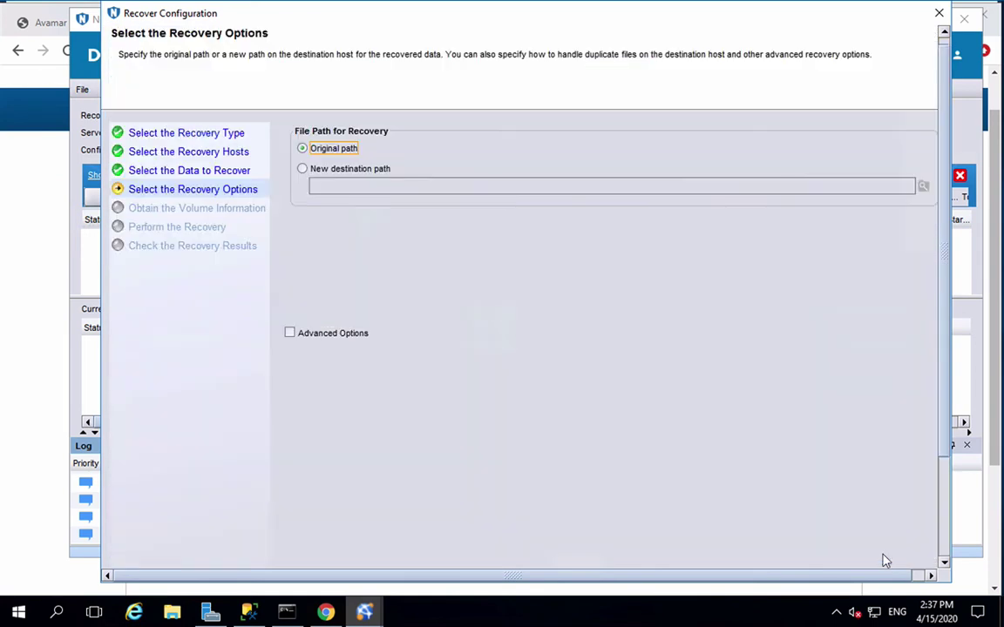
Keep the original path and automatic volumes, naming the recovery IsilonRecover01.
{"action": "scroll", "coordinate": [950, 422], "scroll_direction": "down", "scroll_amount": 5}
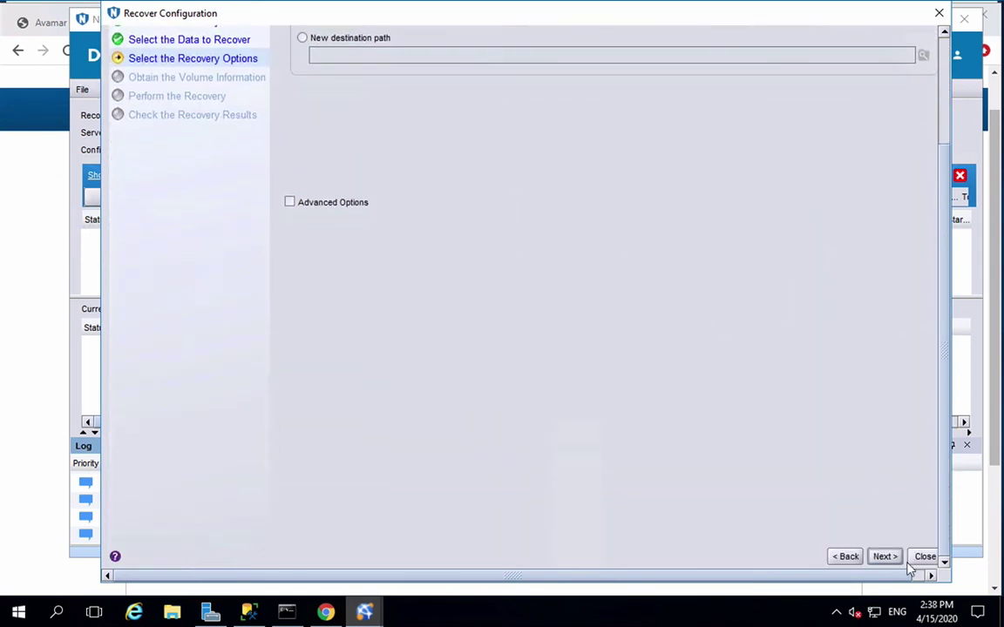
{"action": "left_click", "coordinate": [885, 558]}
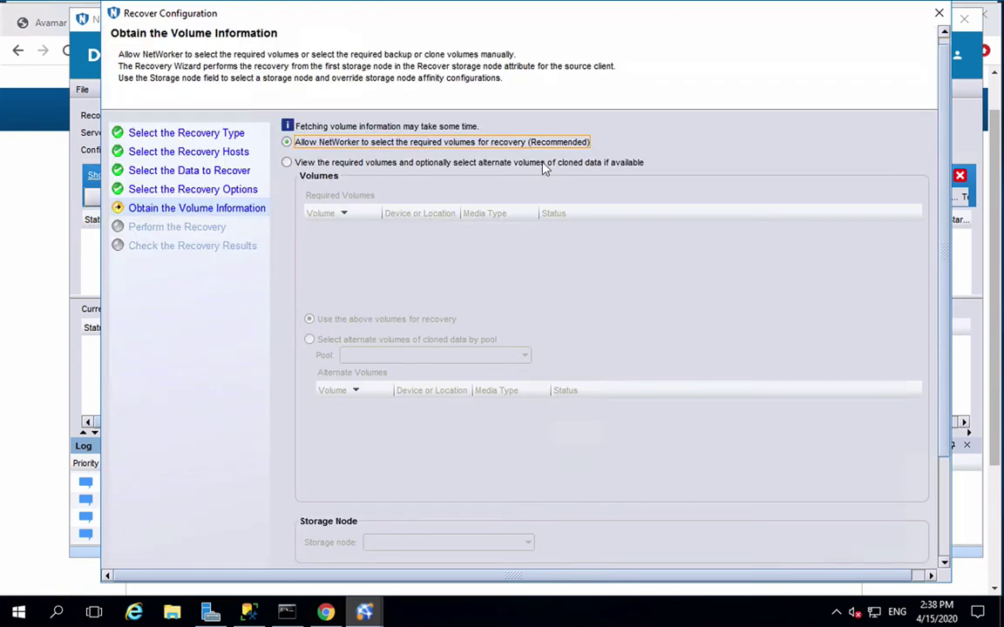
{"action": "scroll", "coordinate": [948, 282], "scroll_direction": "down", "scroll_amount": 5}
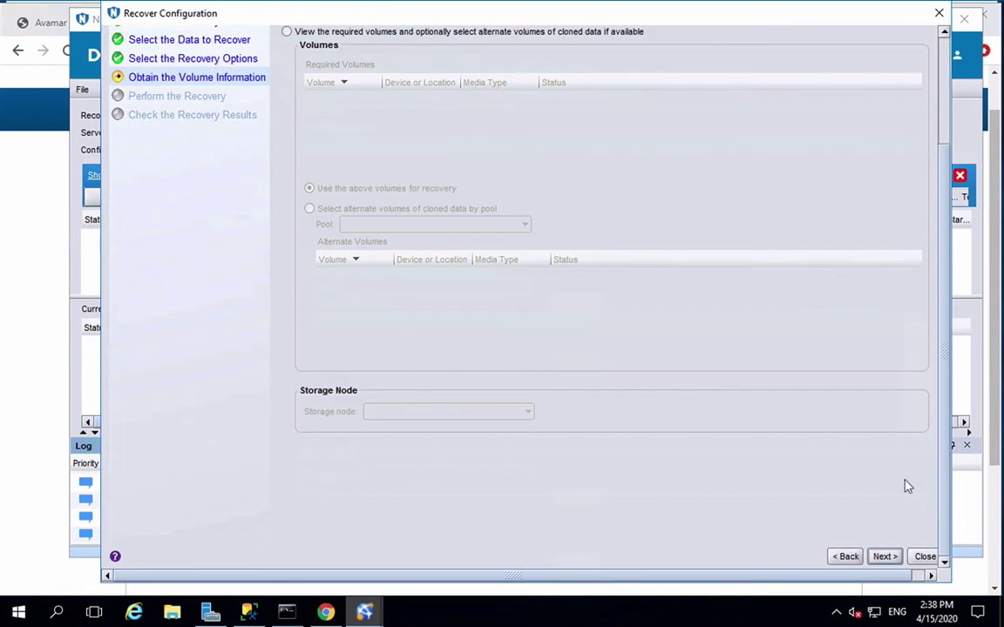
{"action": "left_click", "coordinate": [886, 558]}
{"action": "type", "text": "IsilonRecover01"}
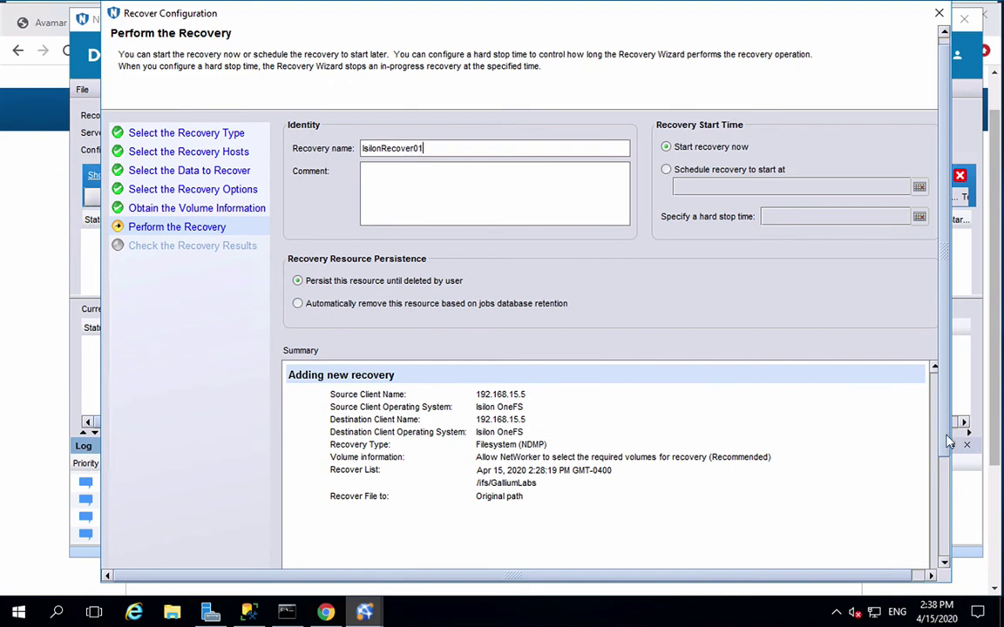
{"action": "scroll", "coordinate": [948, 443], "scroll_direction": "down", "scroll_amount": 3}
Start the IsilonRecover01 recovery and follow its log until it reports Succeeded on nw1921-c7.gallium.lab.
{"action": "left_click", "coordinate": [842, 557]}
{"action": "left_click", "coordinate": [511, 322]}
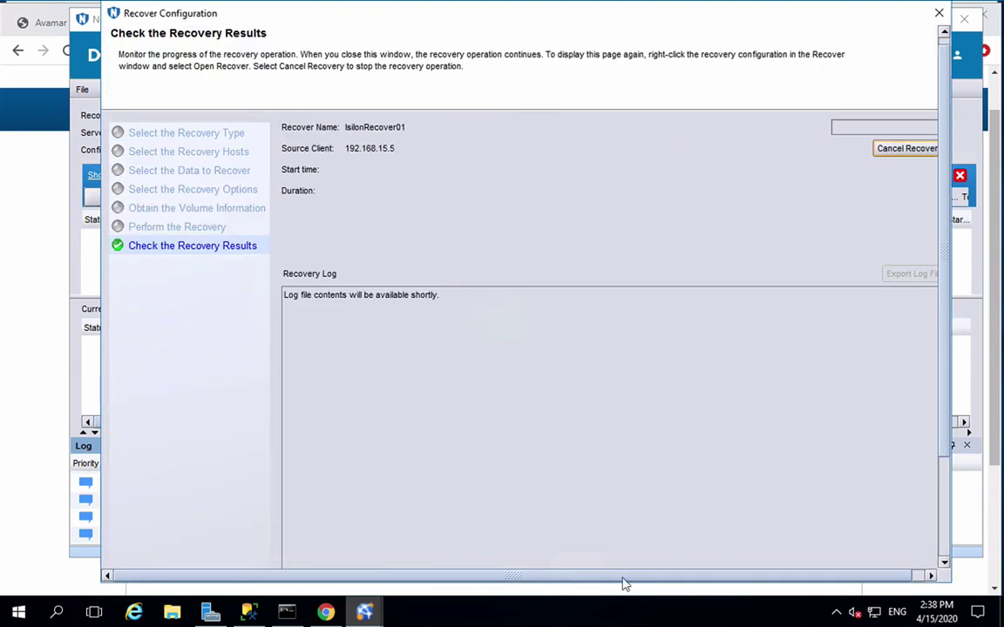
{"action": "left_click_drag", "start_coordinate": [623, 576], "coordinate": [681, 577]}
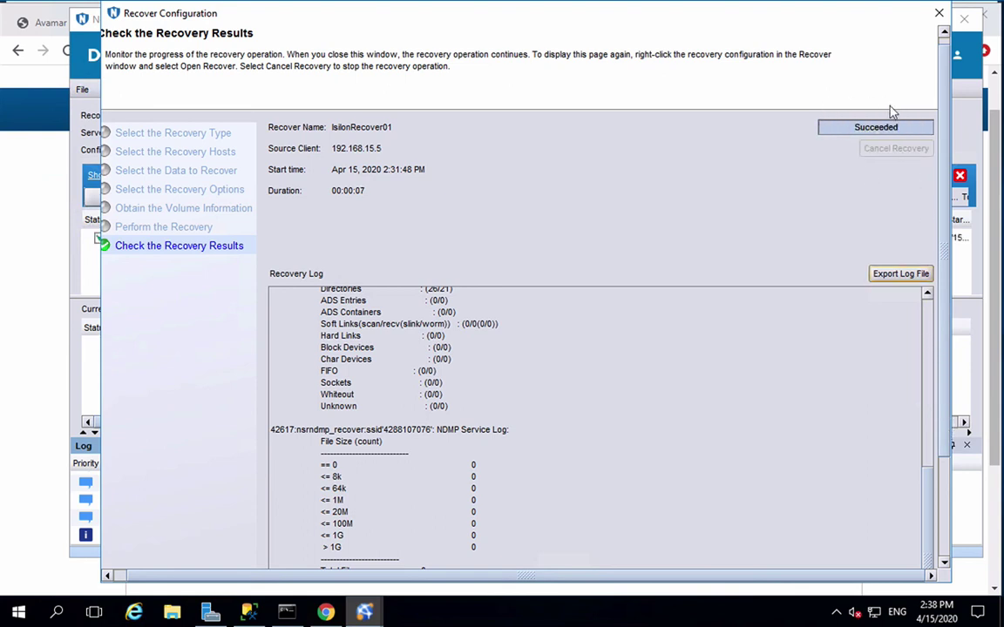
{"action": "scroll", "coordinate": [845, 467], "scroll_direction": "down", "scroll_amount": 3}
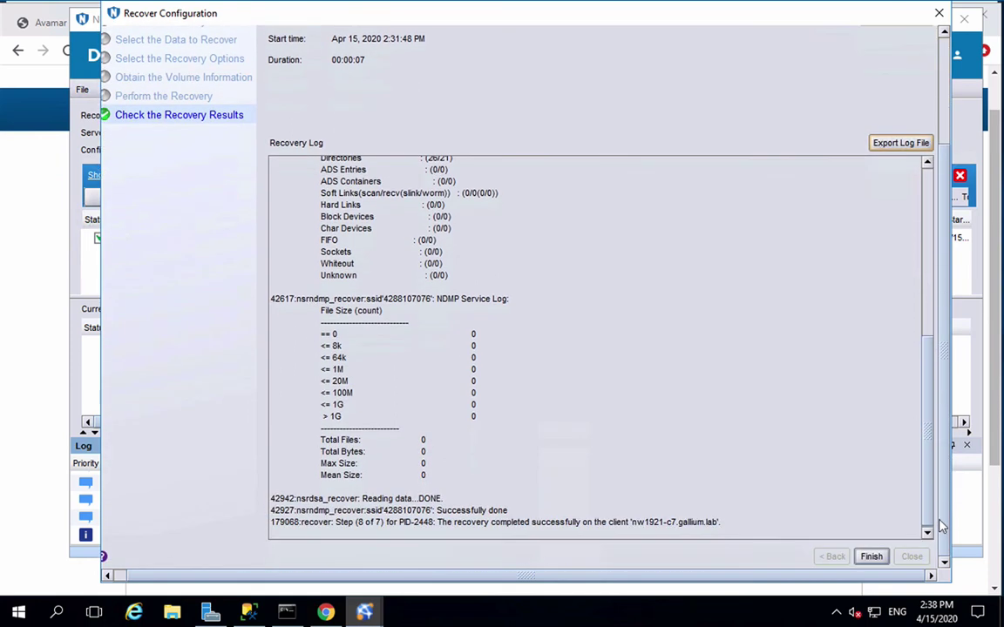